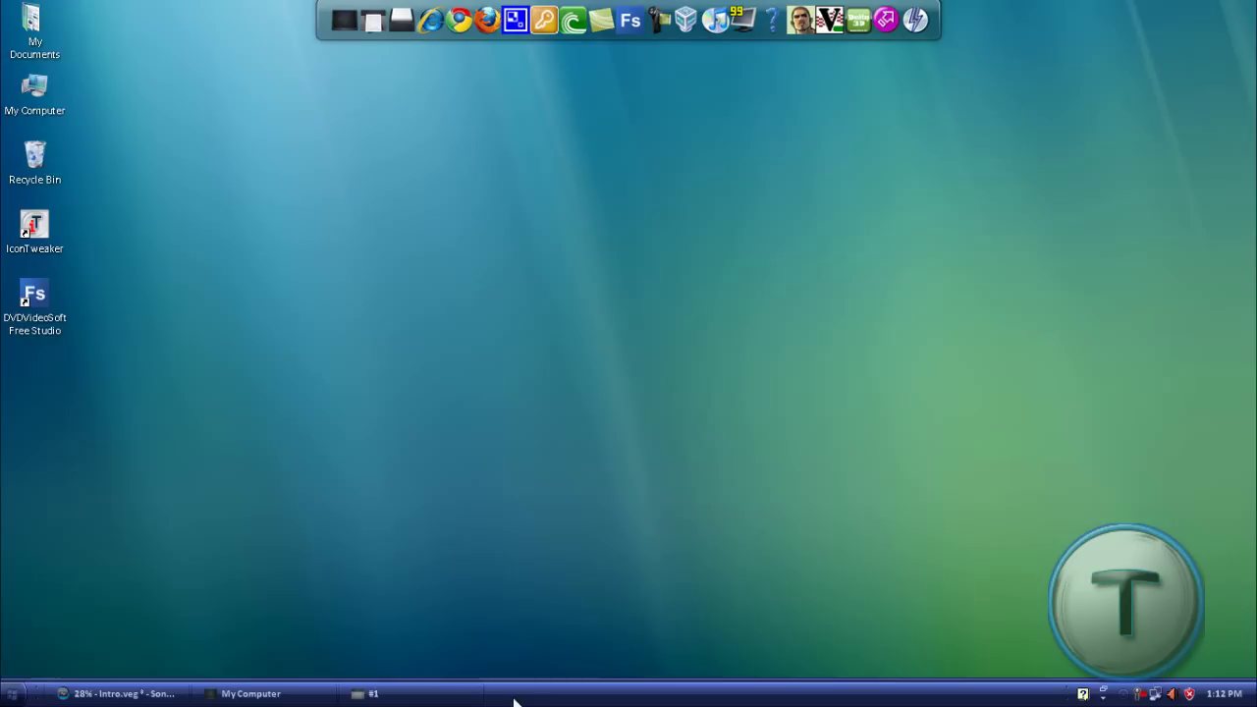
Step: Briefly open the Start menu and My Computer, then close them
left_click(8, 700)
key("Escape")
double_click(40, 88)
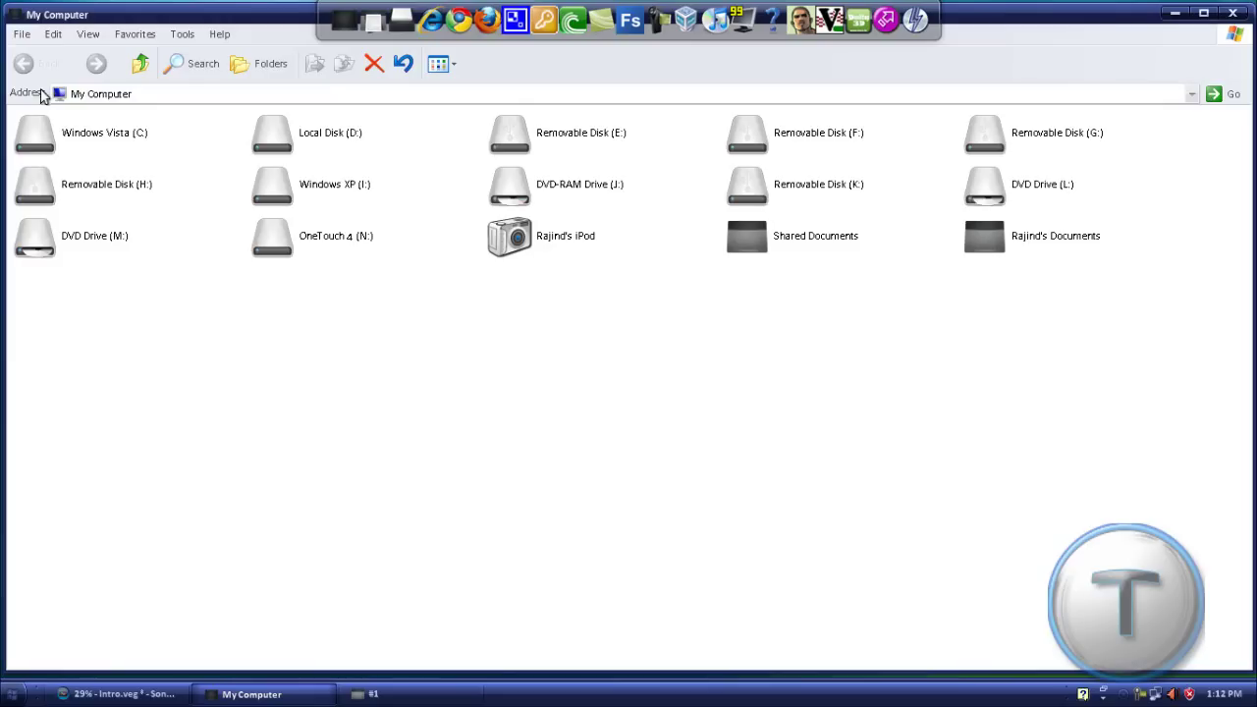
left_click(1233, 13)
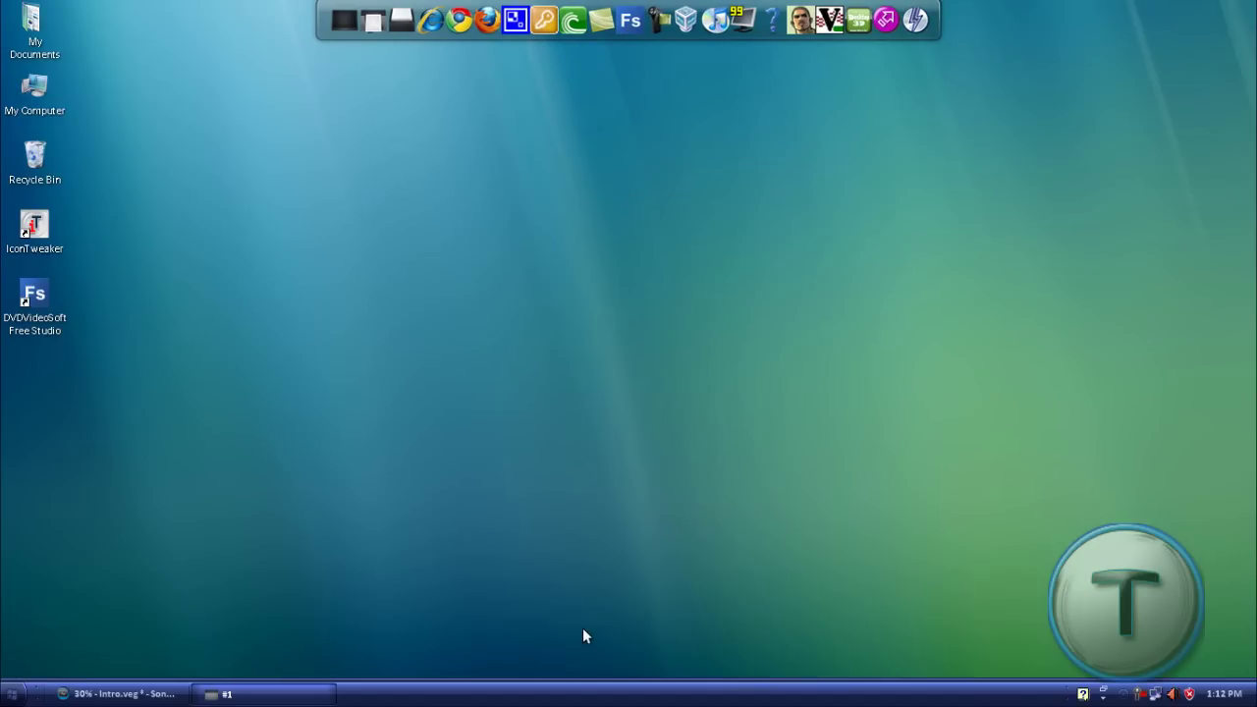
Step: Dismiss the desktop context menu, then restore and re-minimize the #1 folder window
right_click(527, 316)
left_click(494, 312)
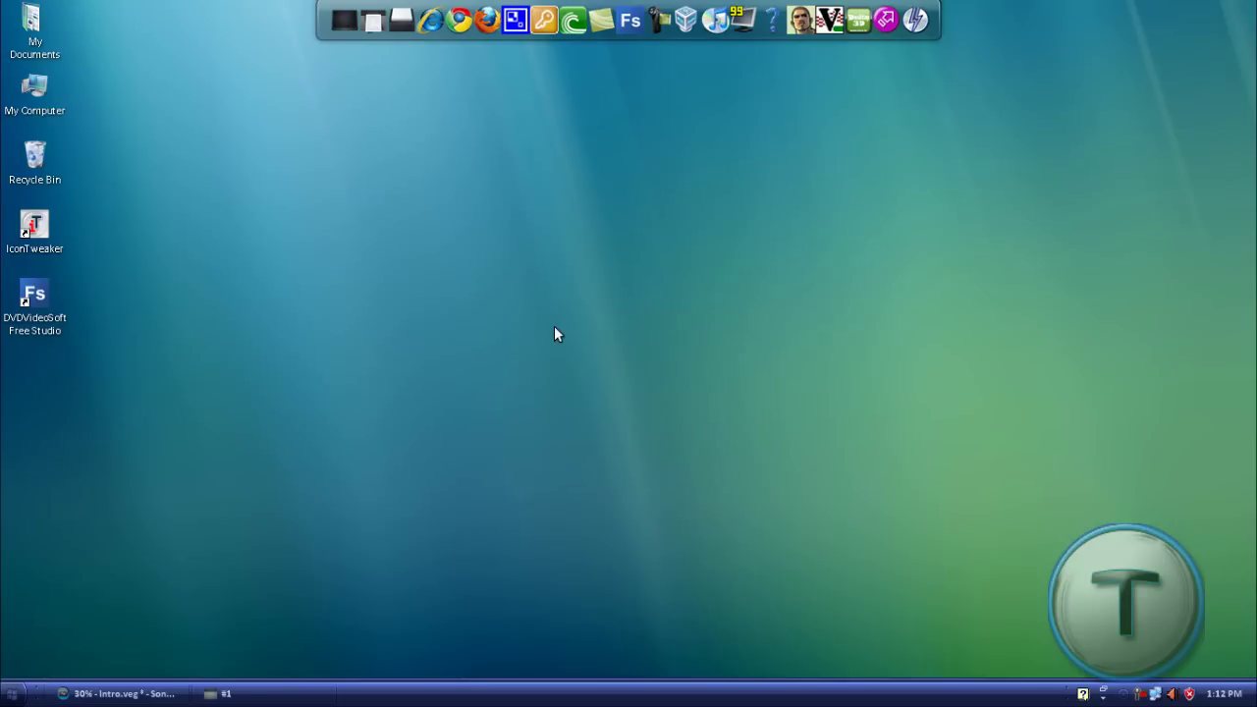
mouse_move(263, 695)
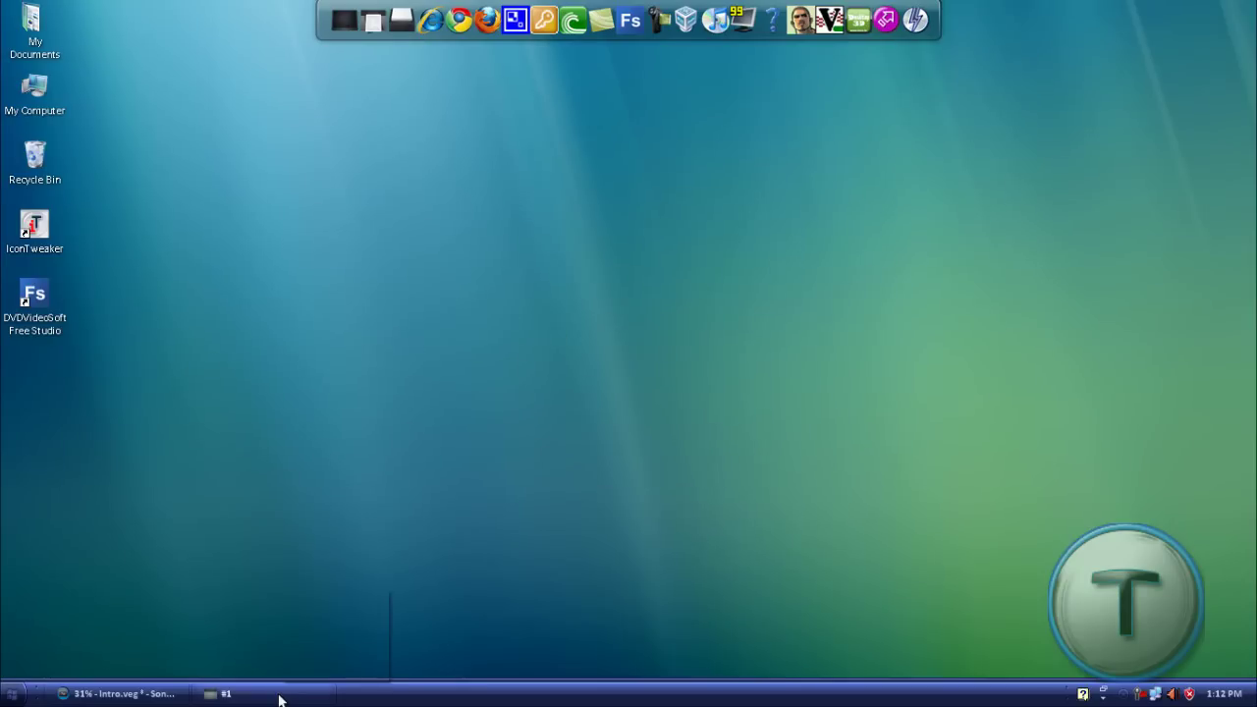
left_click(279, 696)
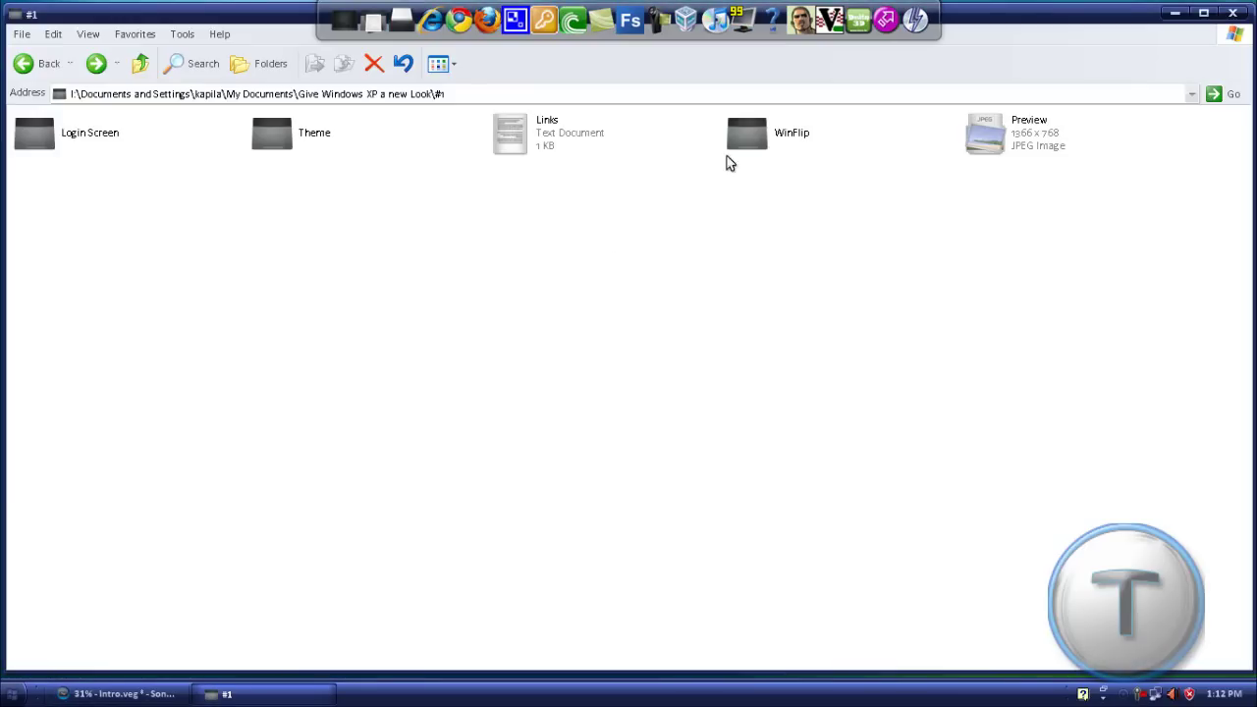
left_click(223, 697)
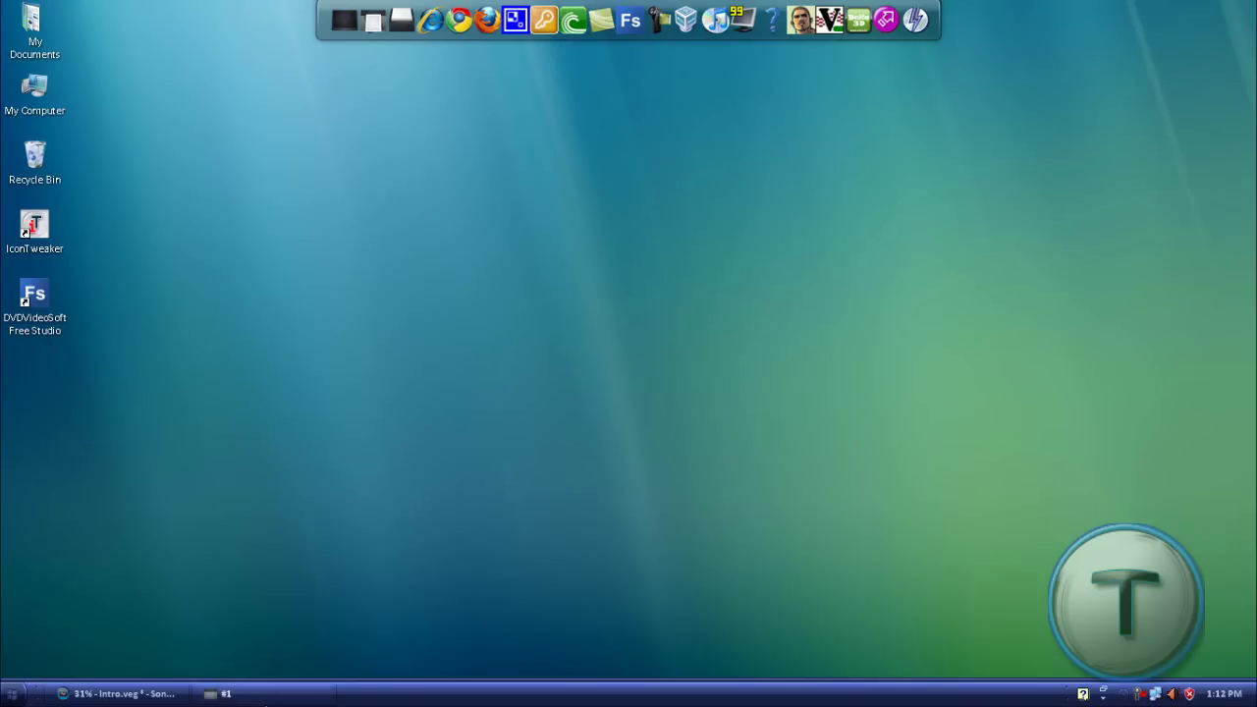
Step: Restore the #1 folder and click across its Login Screen, Theme and WinFlip folders
left_click(223, 694)
left_click(57, 155)
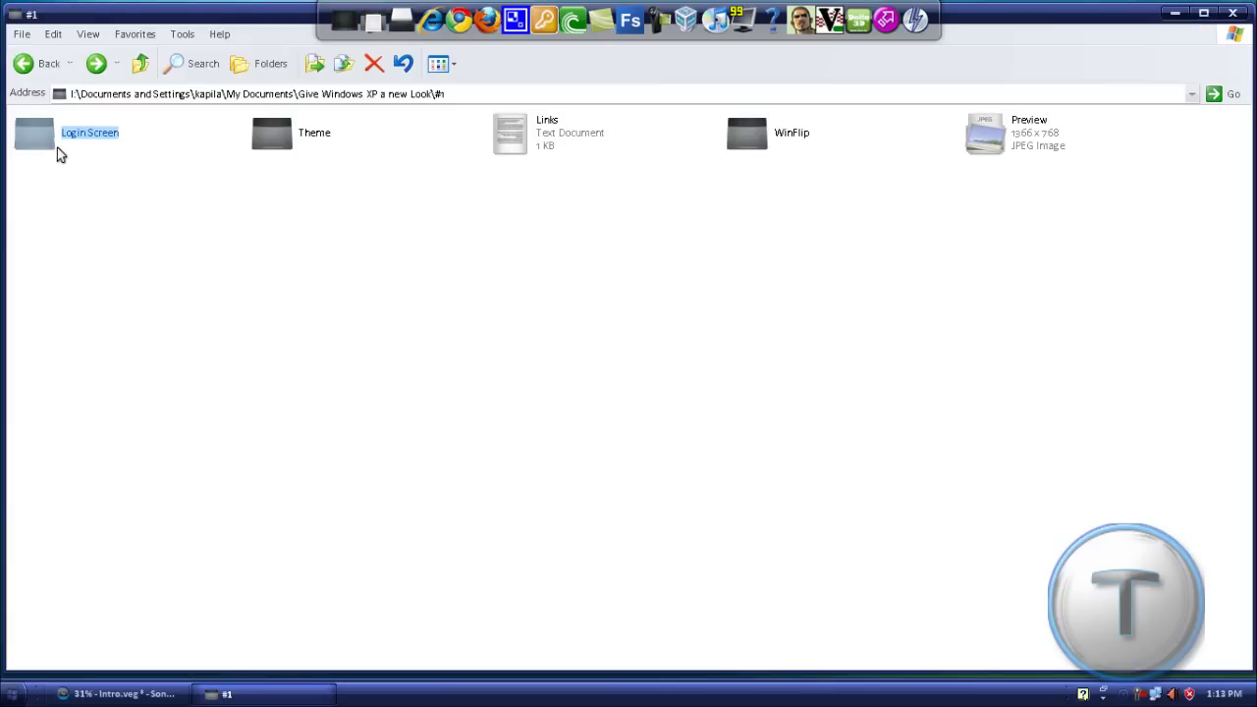
left_click(253, 141)
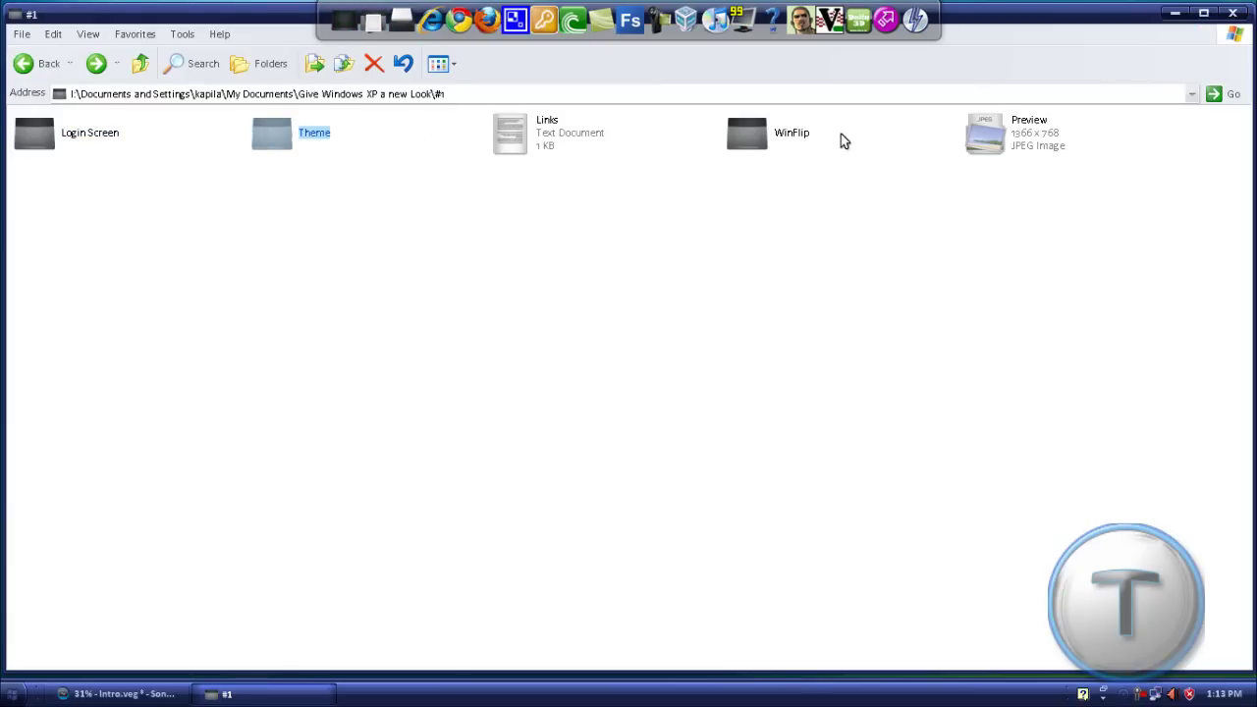
left_click(772, 136)
left_click(668, 182)
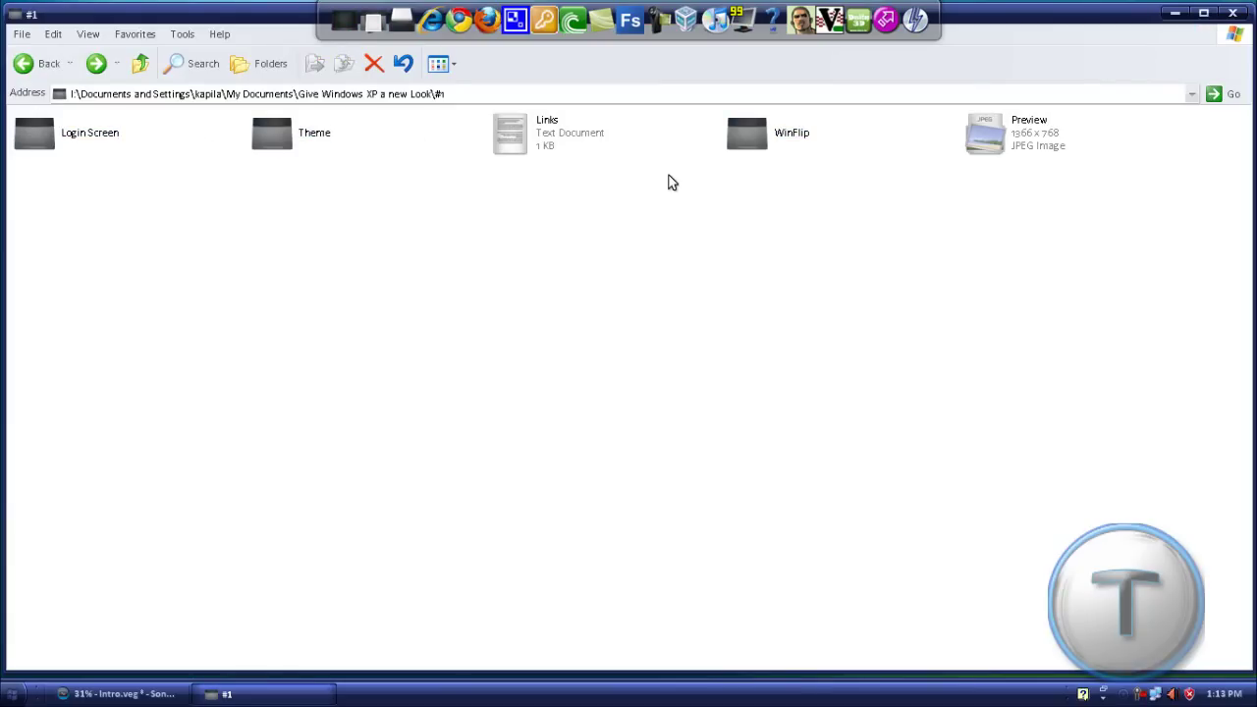
Step: View the Theme folder's Preview screenshot, peek into RoyaleVista2Blue, then minimize the window
double_click(281, 143)
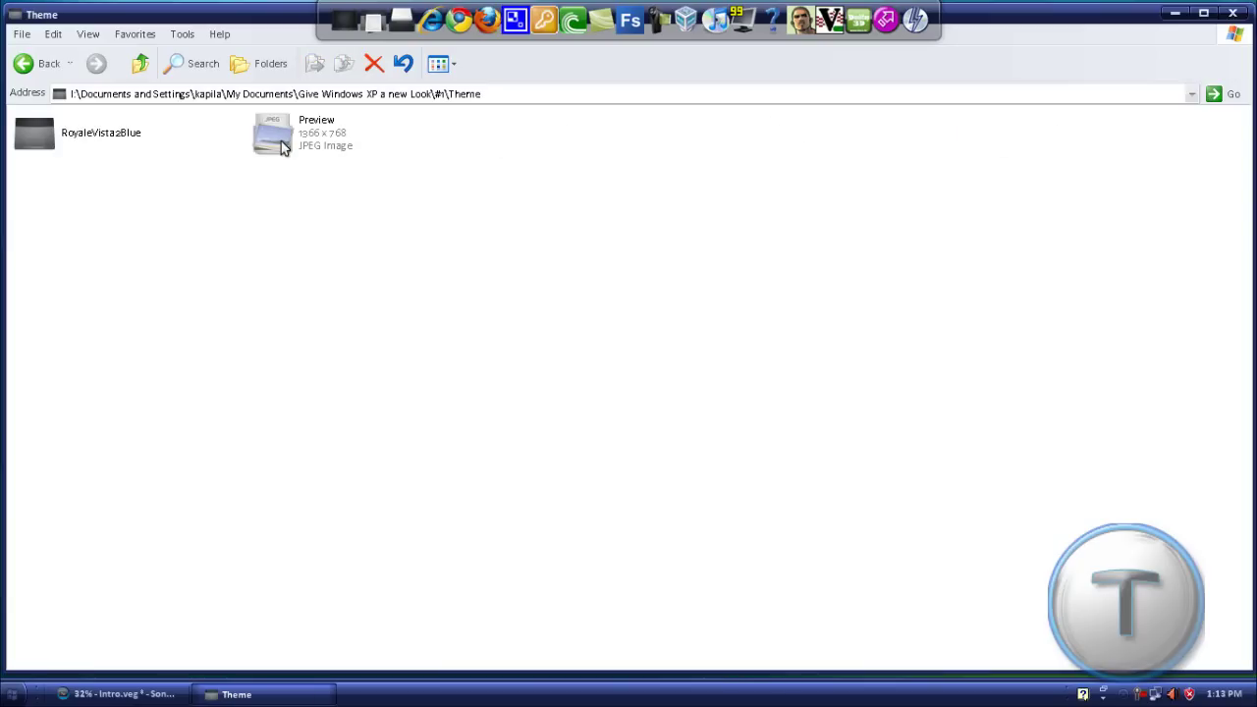
double_click(304, 149)
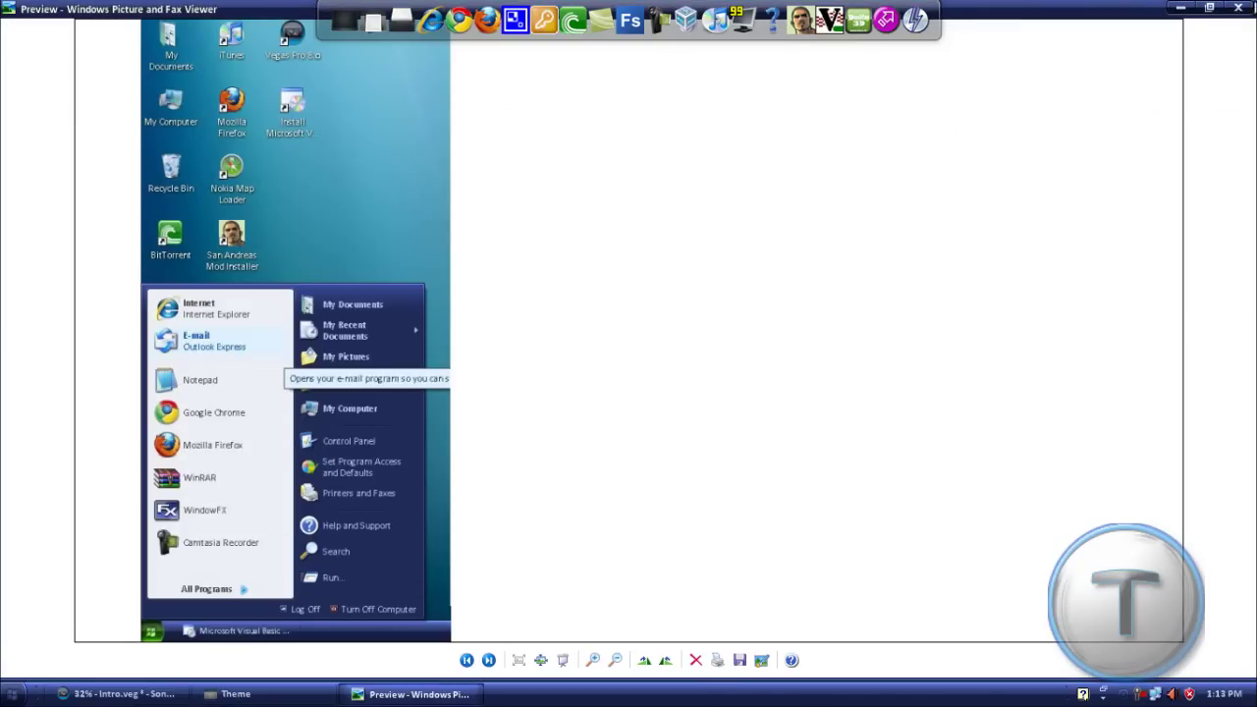
left_click(1239, 8)
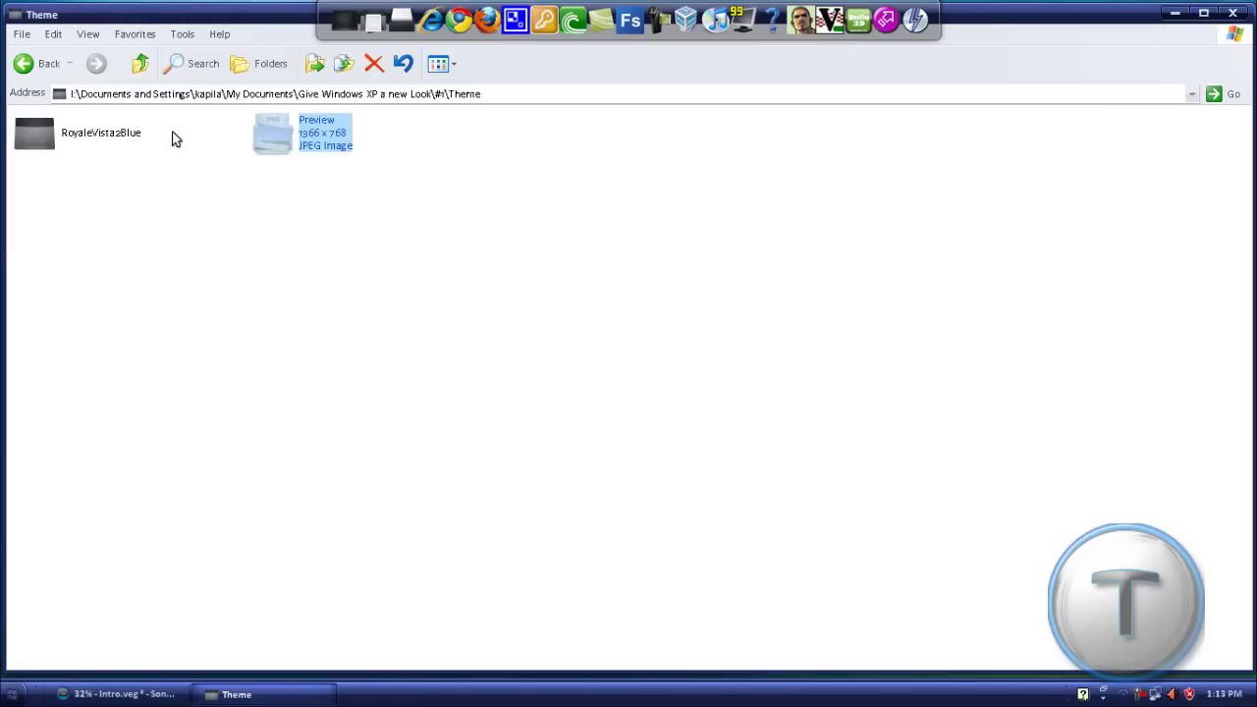
double_click(115, 136)
left_click(31, 63)
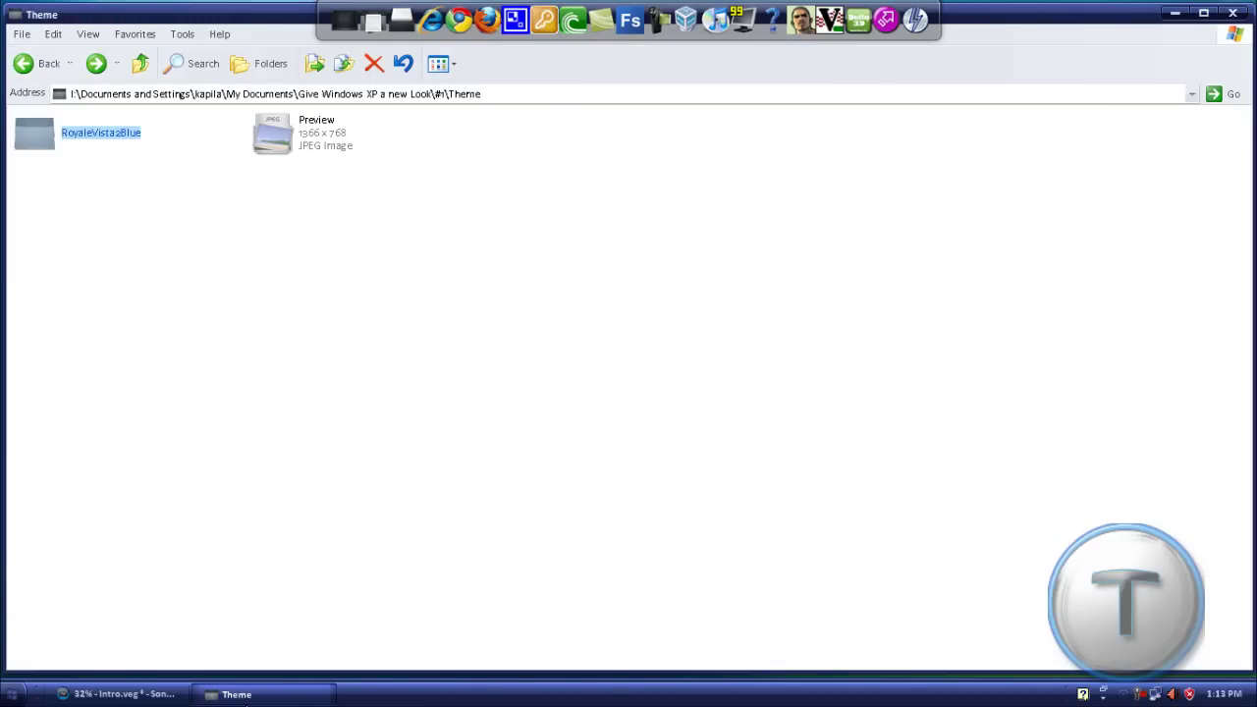
left_click(276, 701)
double_click(39, 87)
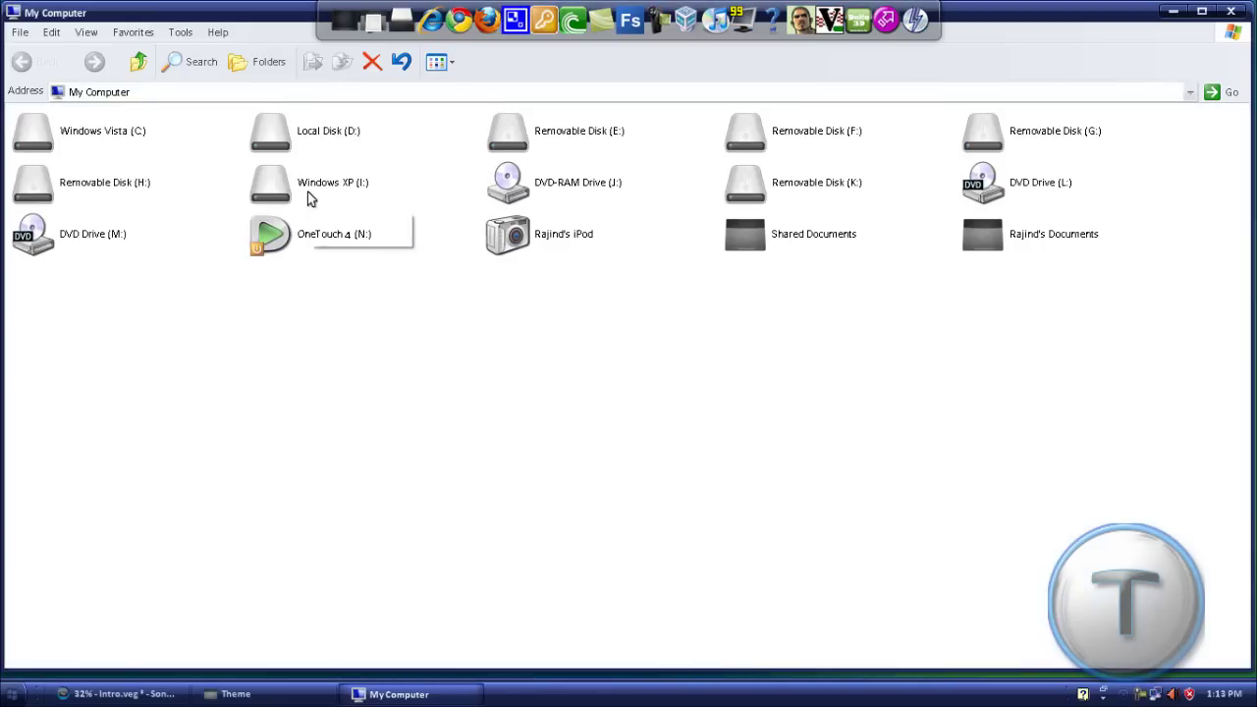
double_click(308, 191)
double_click(36, 179)
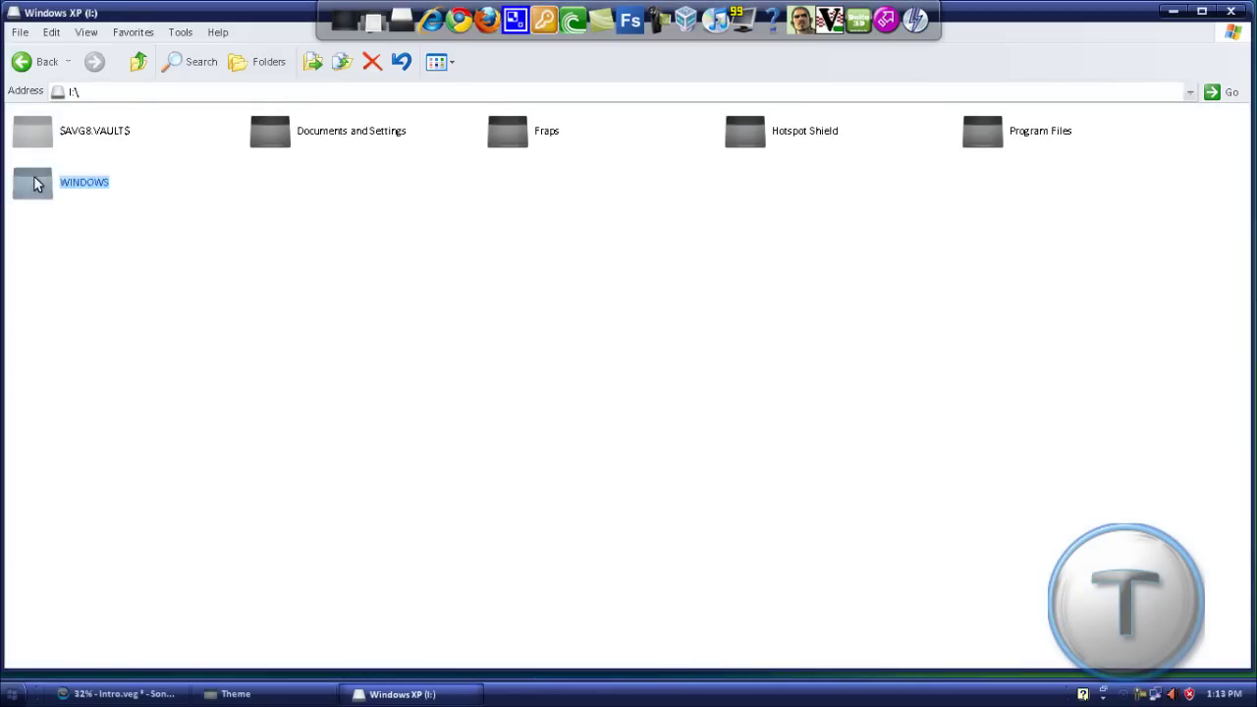
scroll(282, 277, "down", 1)
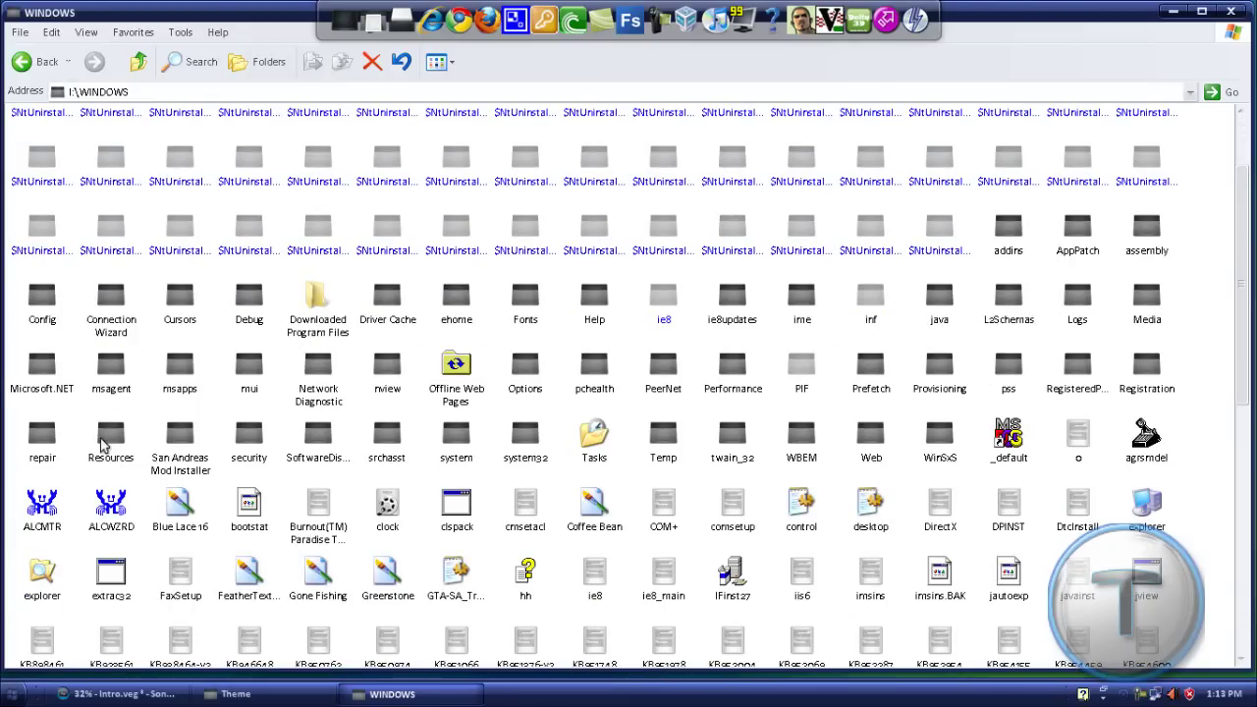
double_click(104, 441)
double_click(40, 134)
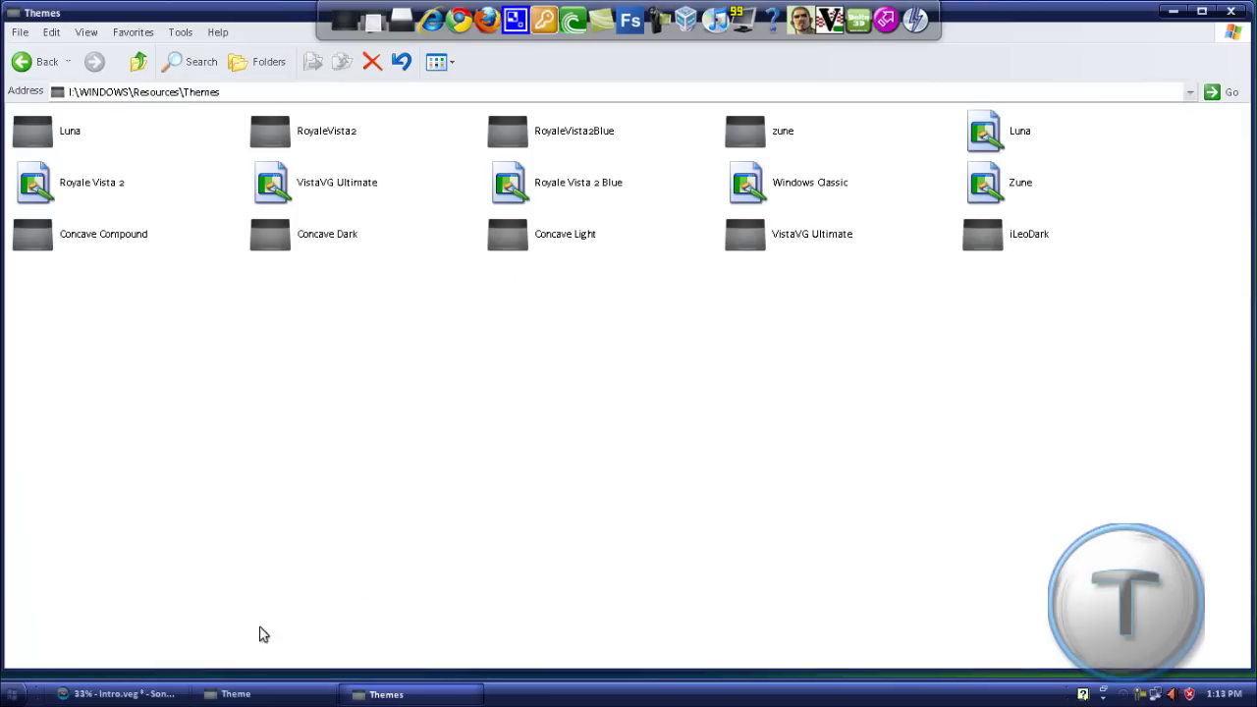
left_click(236, 695)
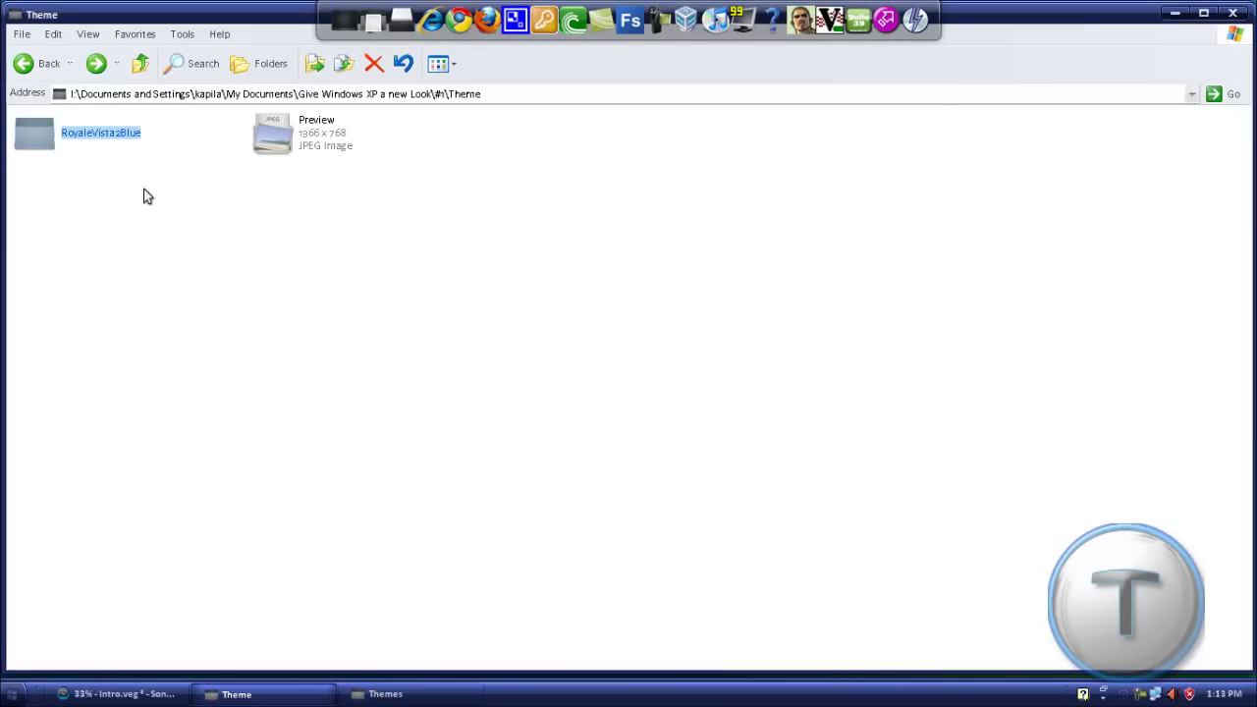
left_click(378, 694)
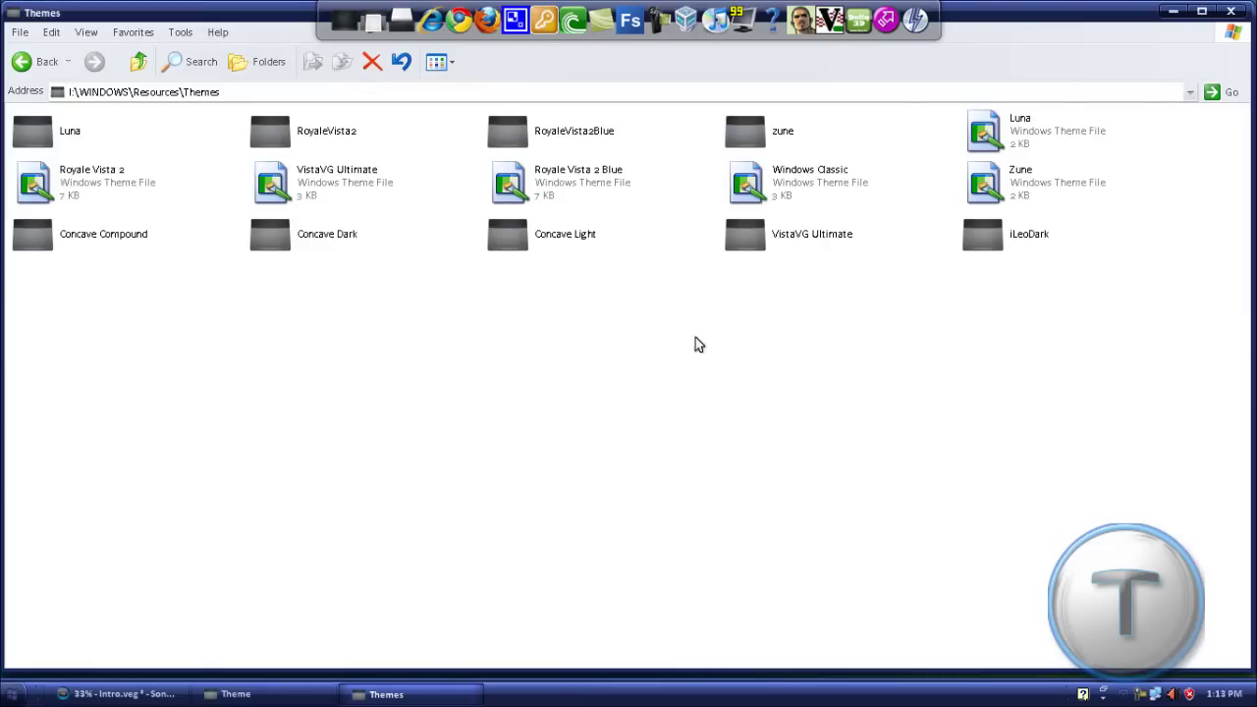
left_click(1231, 11)
left_click(1173, 11)
right_click(823, 157)
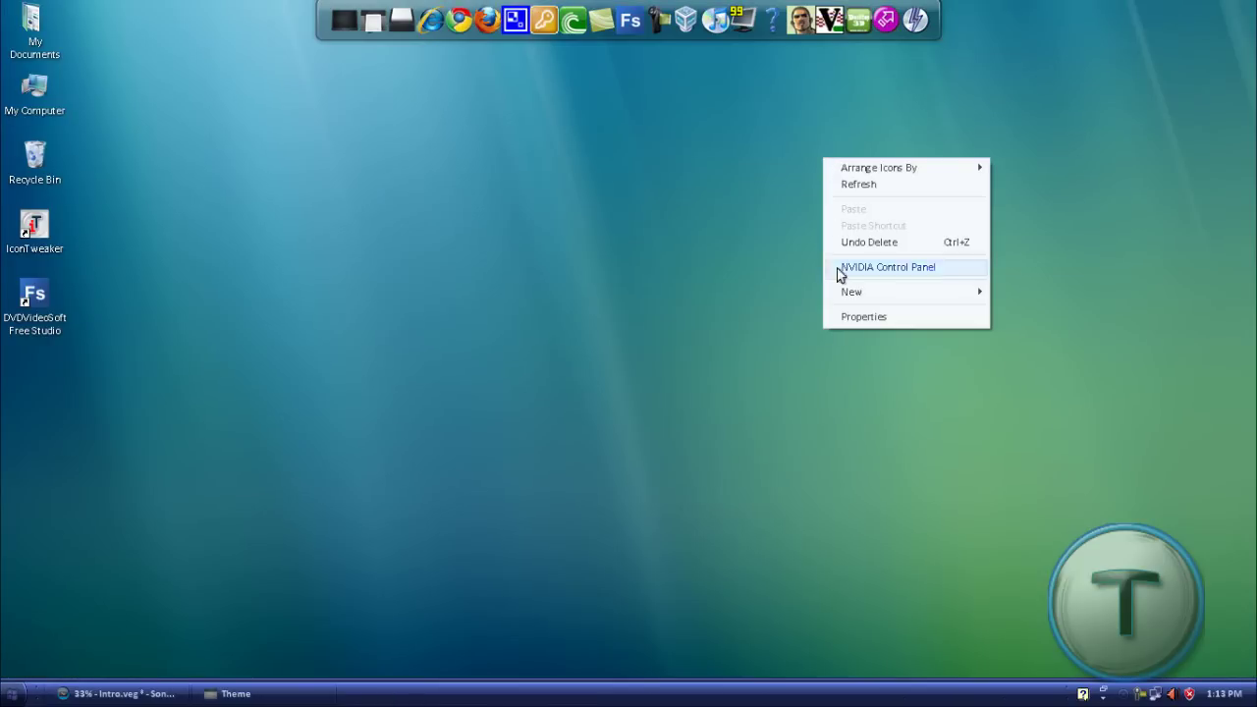
left_click(850, 317)
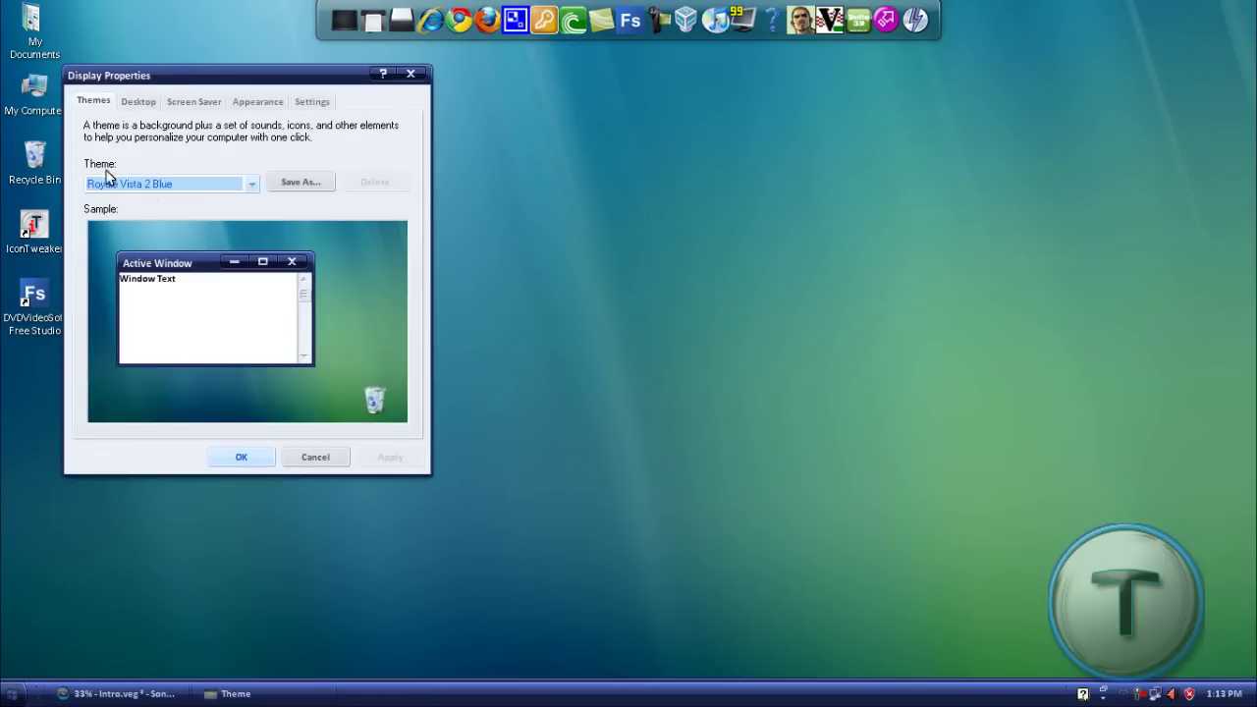
left_click(246, 103)
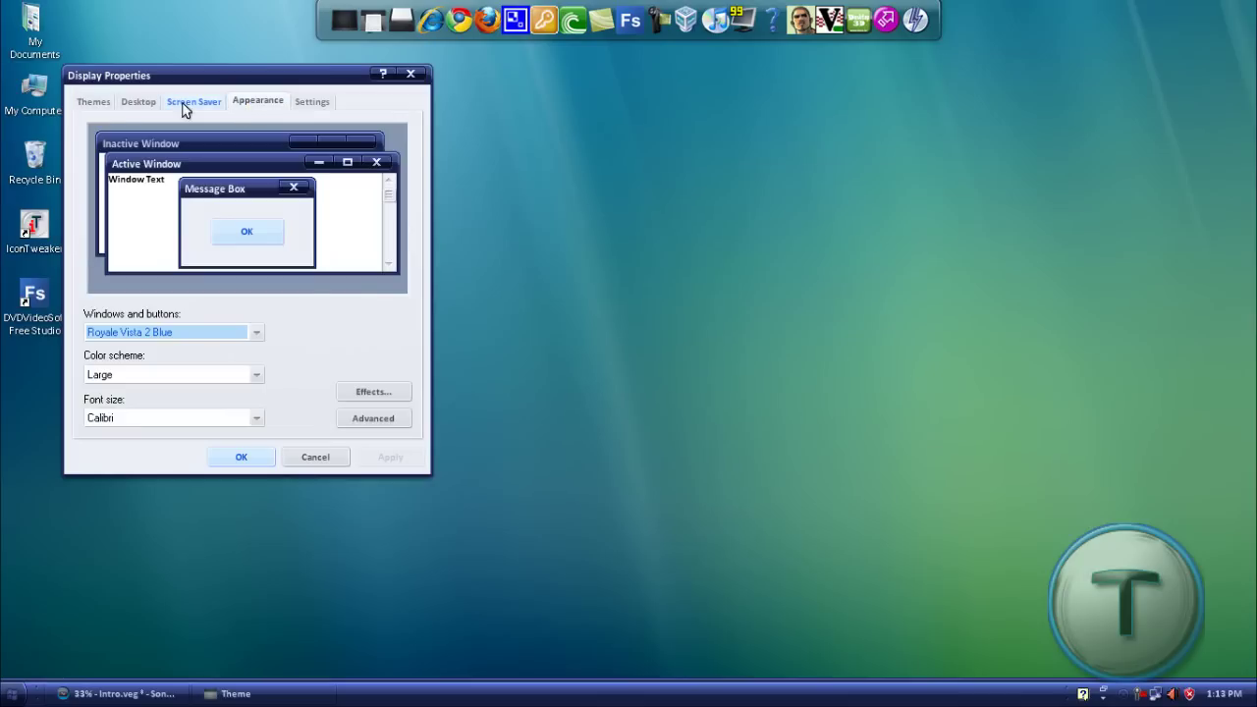
left_click(102, 103)
left_click(133, 189)
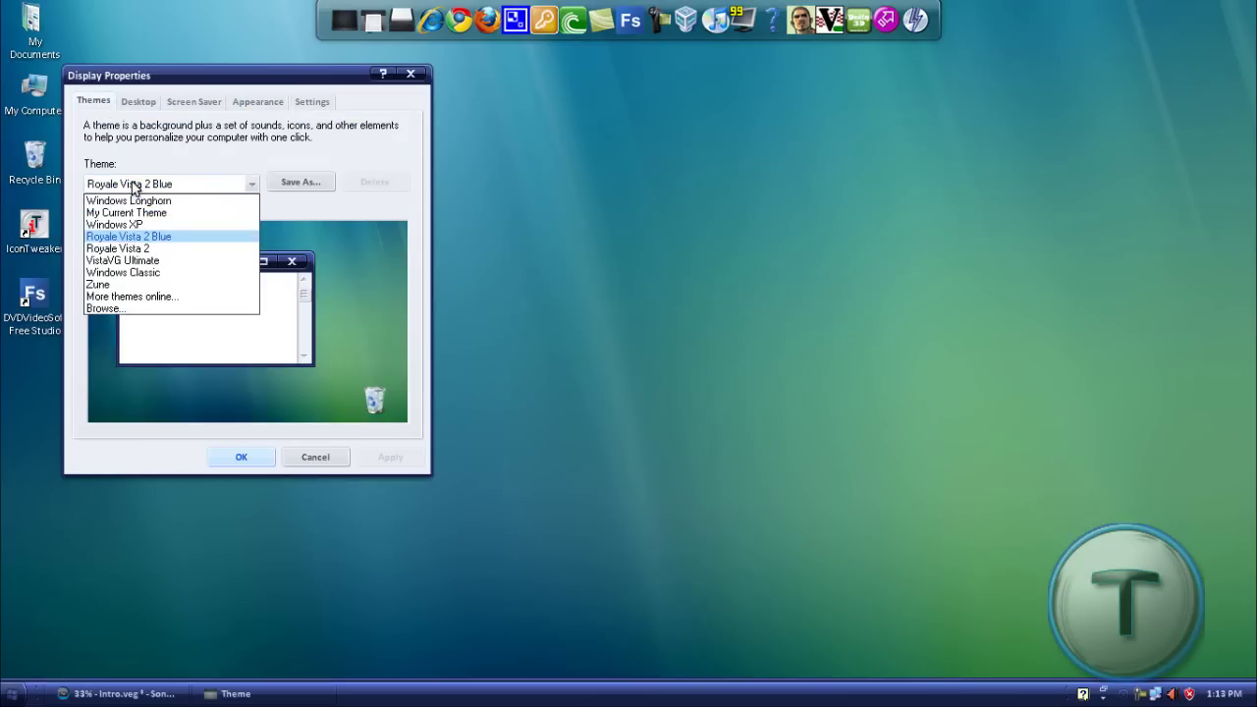
left_click(162, 249)
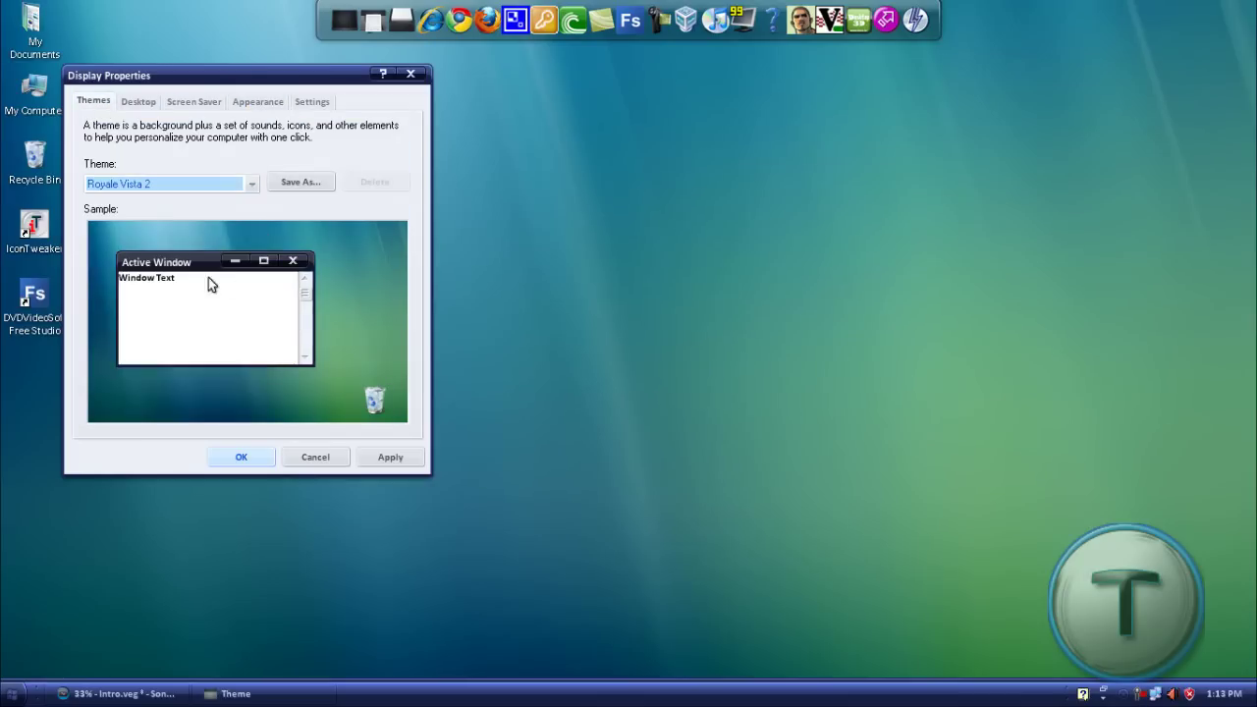
left_click(200, 186)
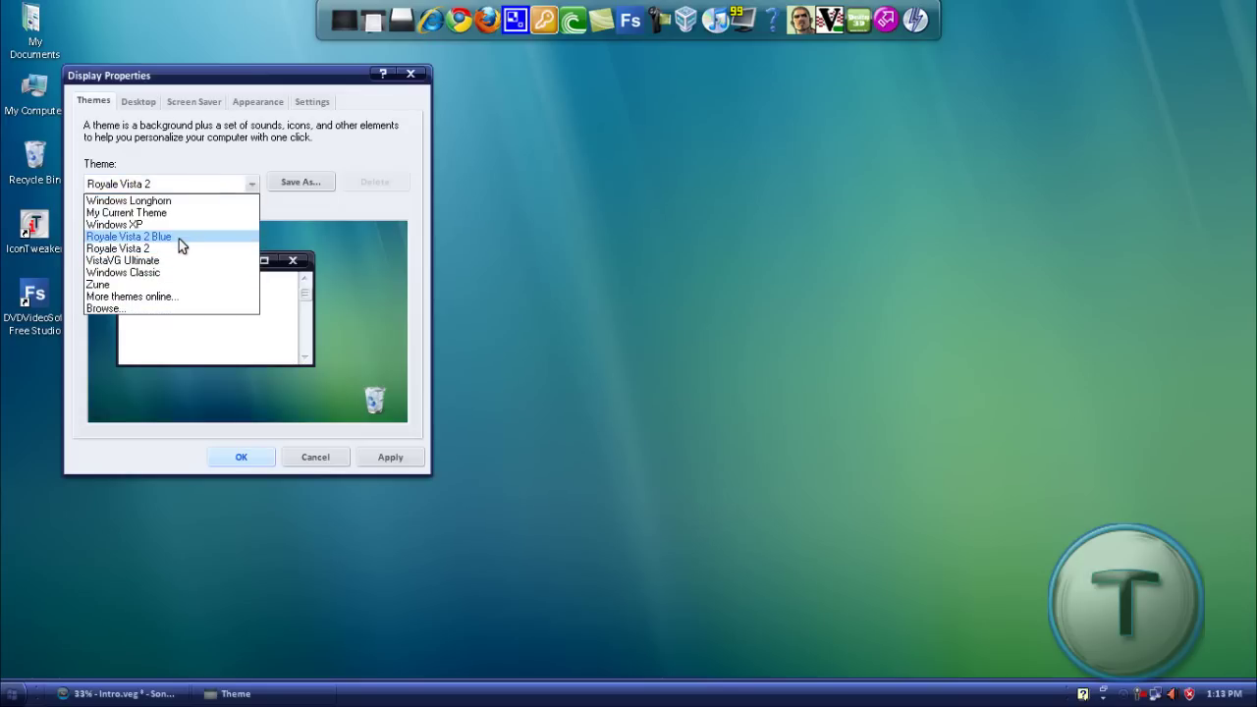
left_click(179, 239)
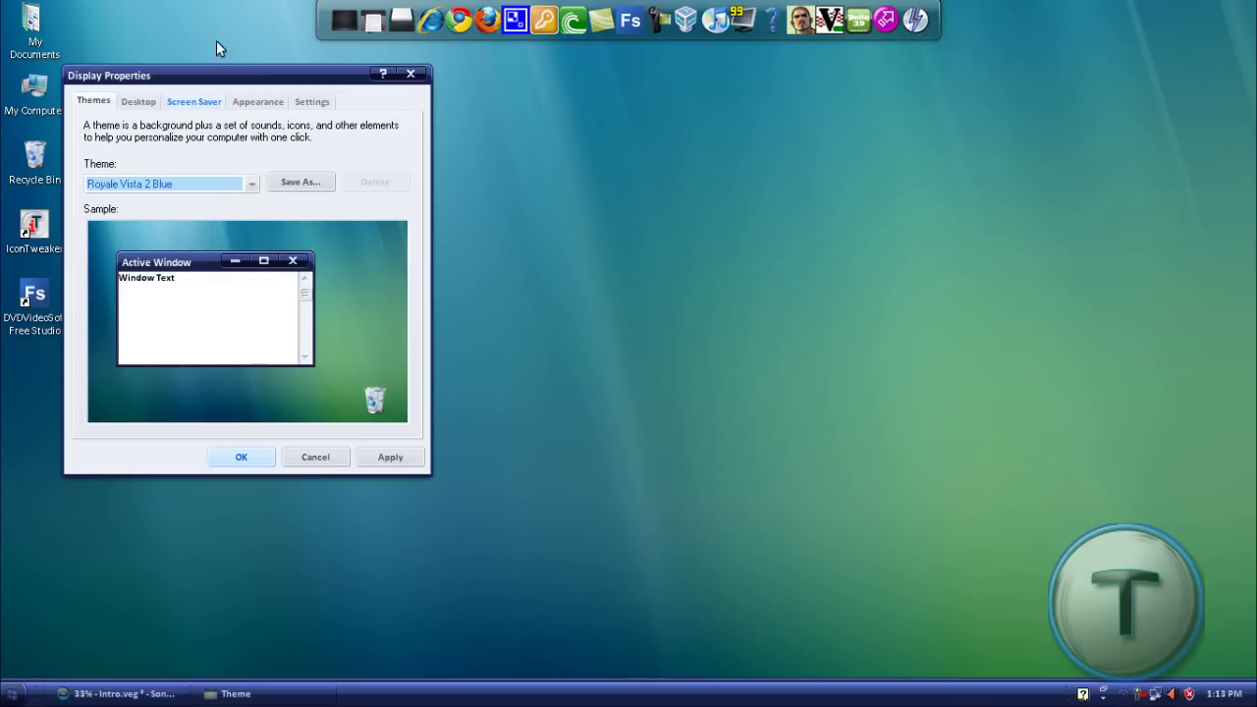
left_click_drag(241, 78, 417, 124)
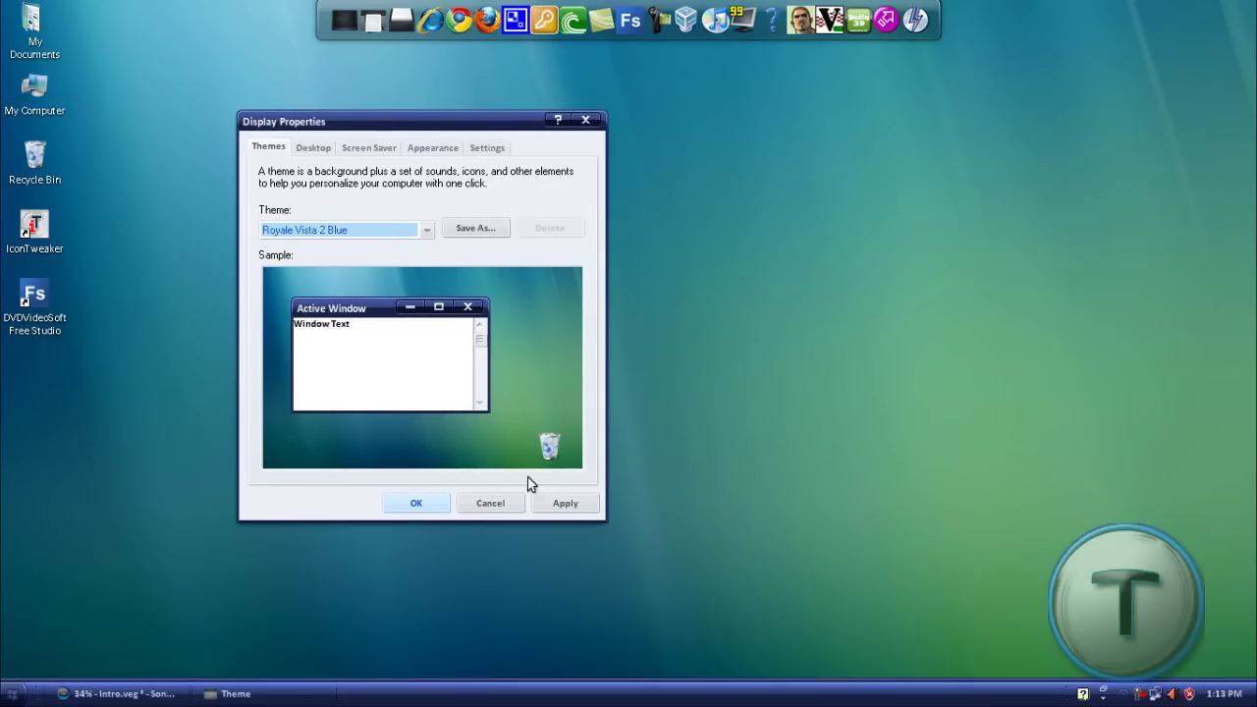
left_click(302, 149)
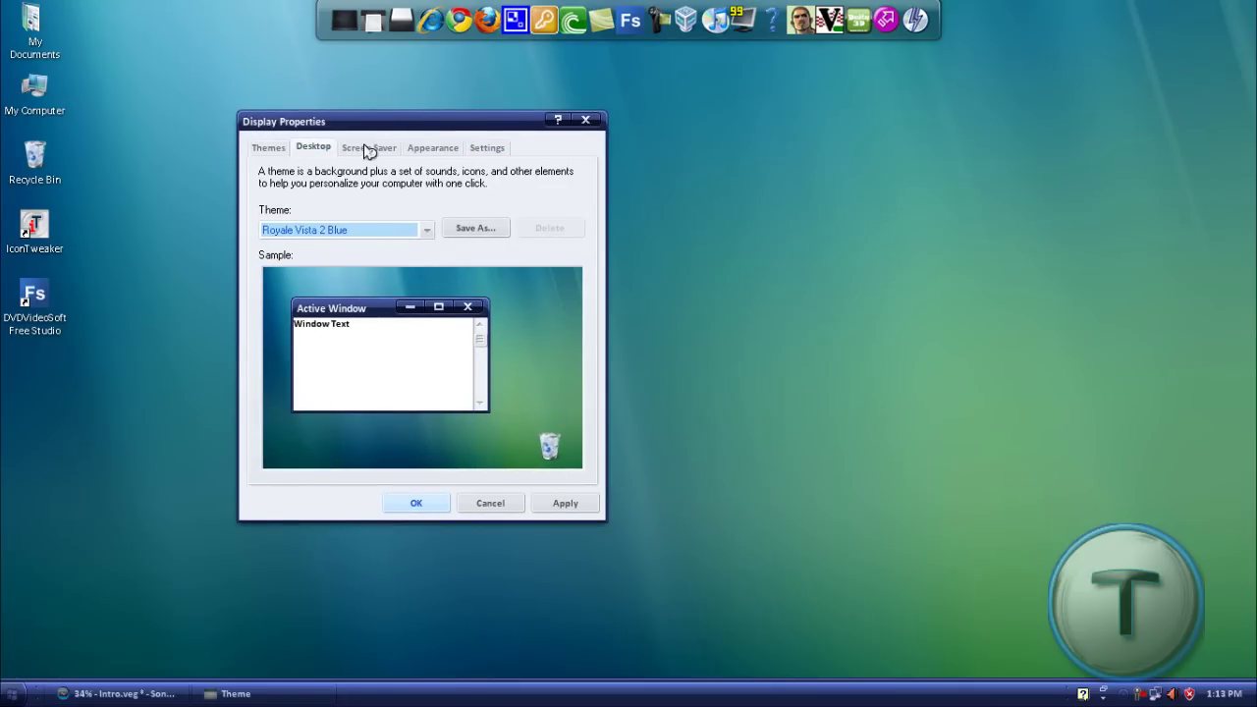
left_click(481, 499)
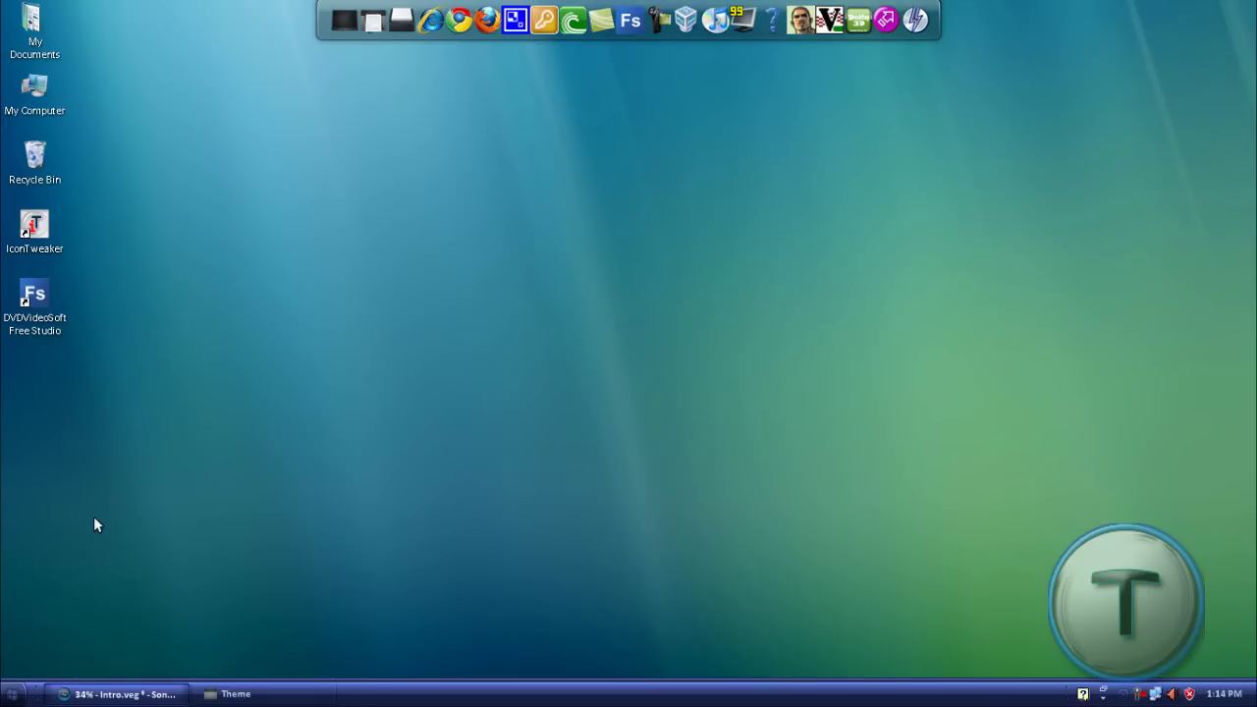
Step: Open My Computer, browse Windows Vista (C:), go back, and close the window
double_click(35, 91)
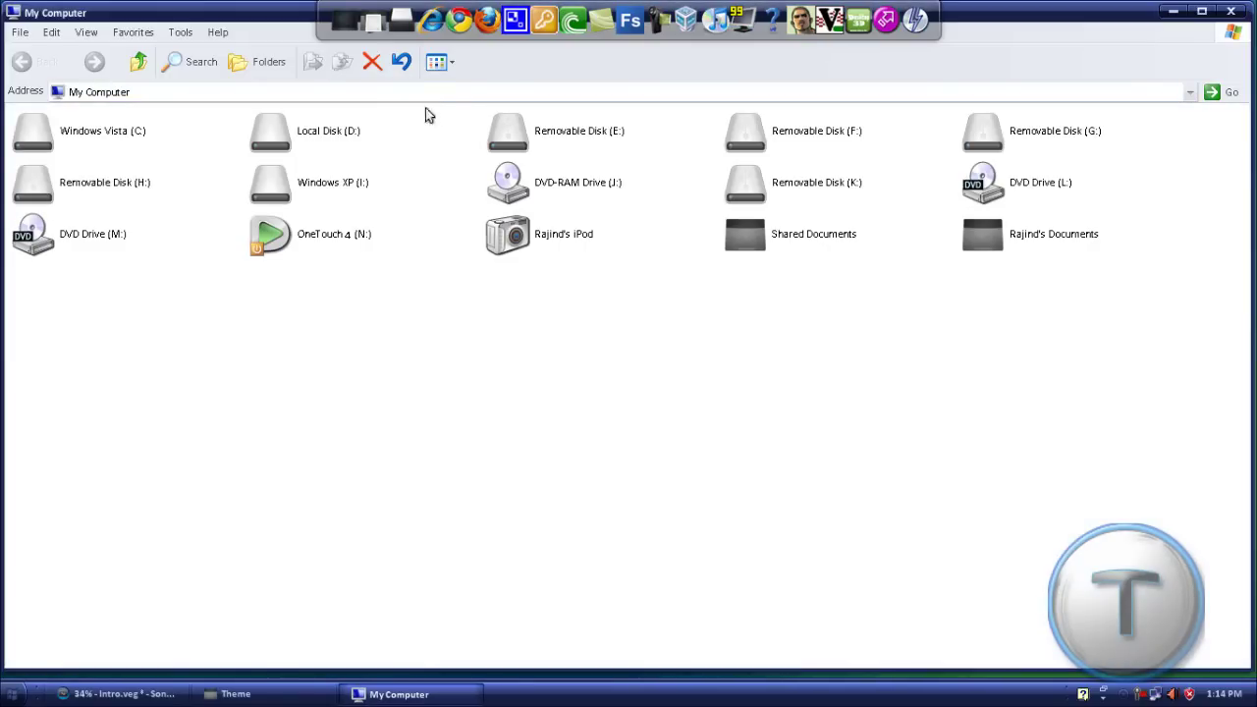
double_click(104, 130)
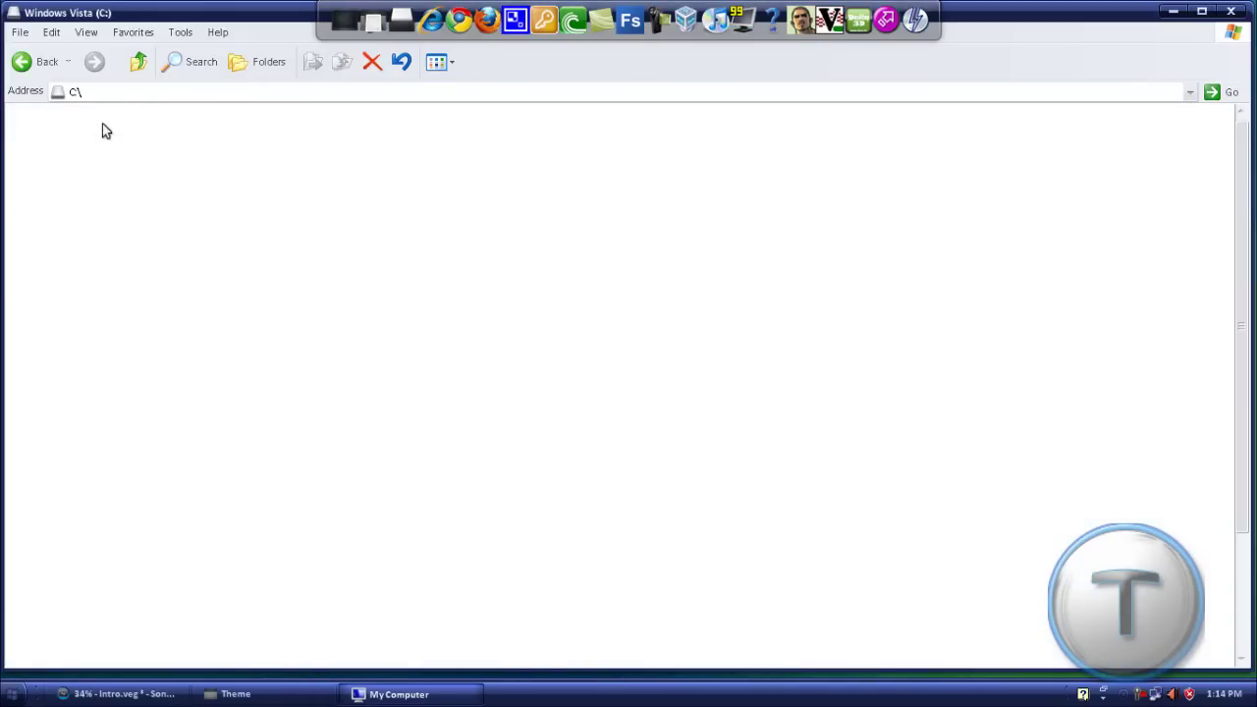
left_click(44, 74)
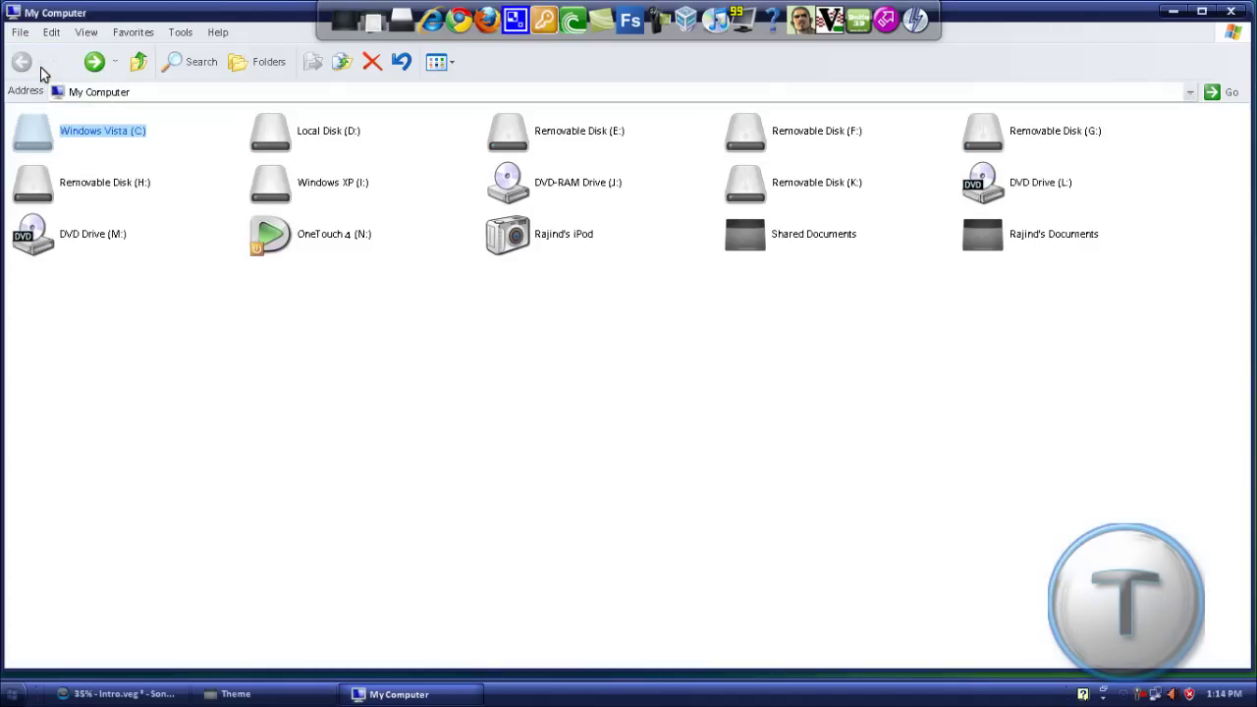
left_click(1231, 12)
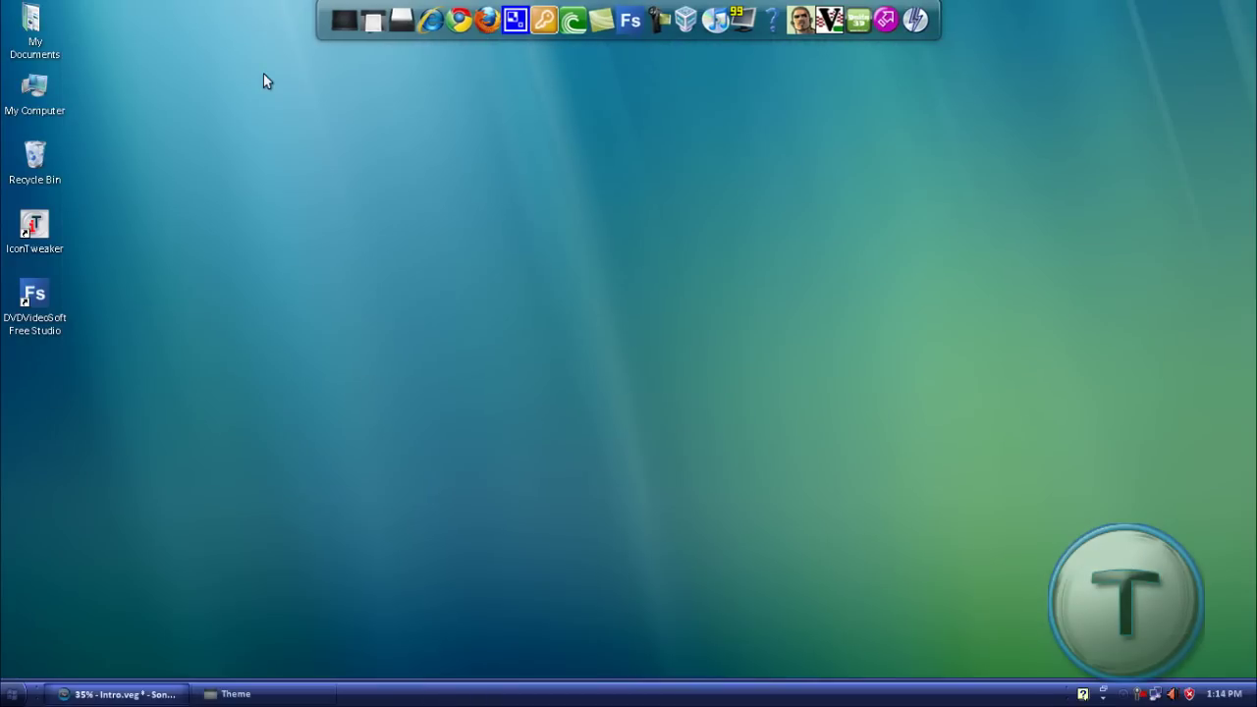
Step: View the purple Preview logon image in #1's Login Screen folder, then minimize the folder
left_click(323, 696)
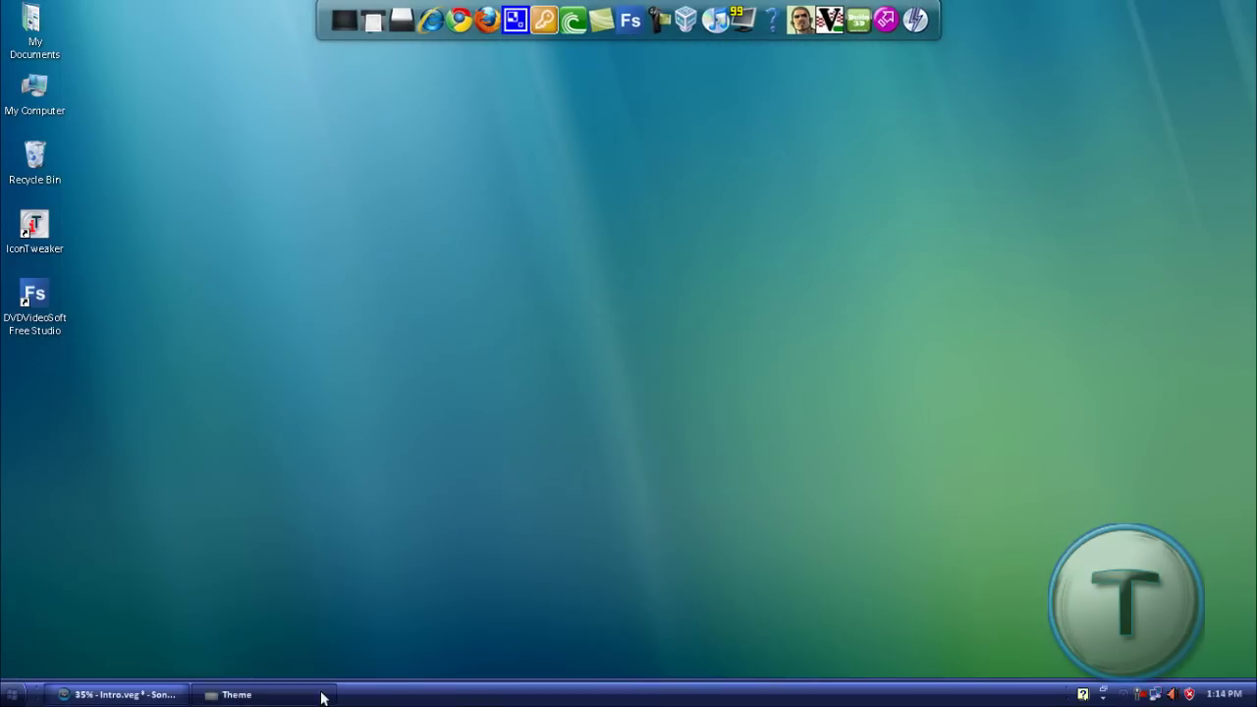
left_click(37, 65)
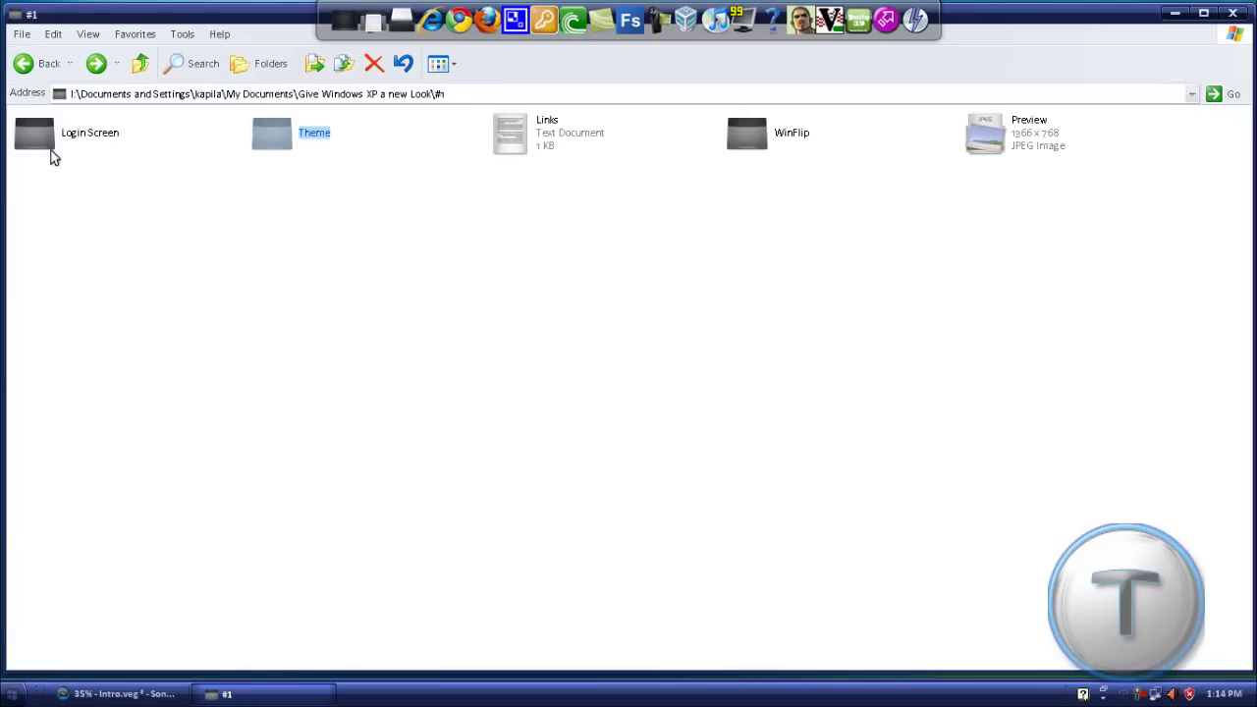
double_click(51, 145)
double_click(553, 125)
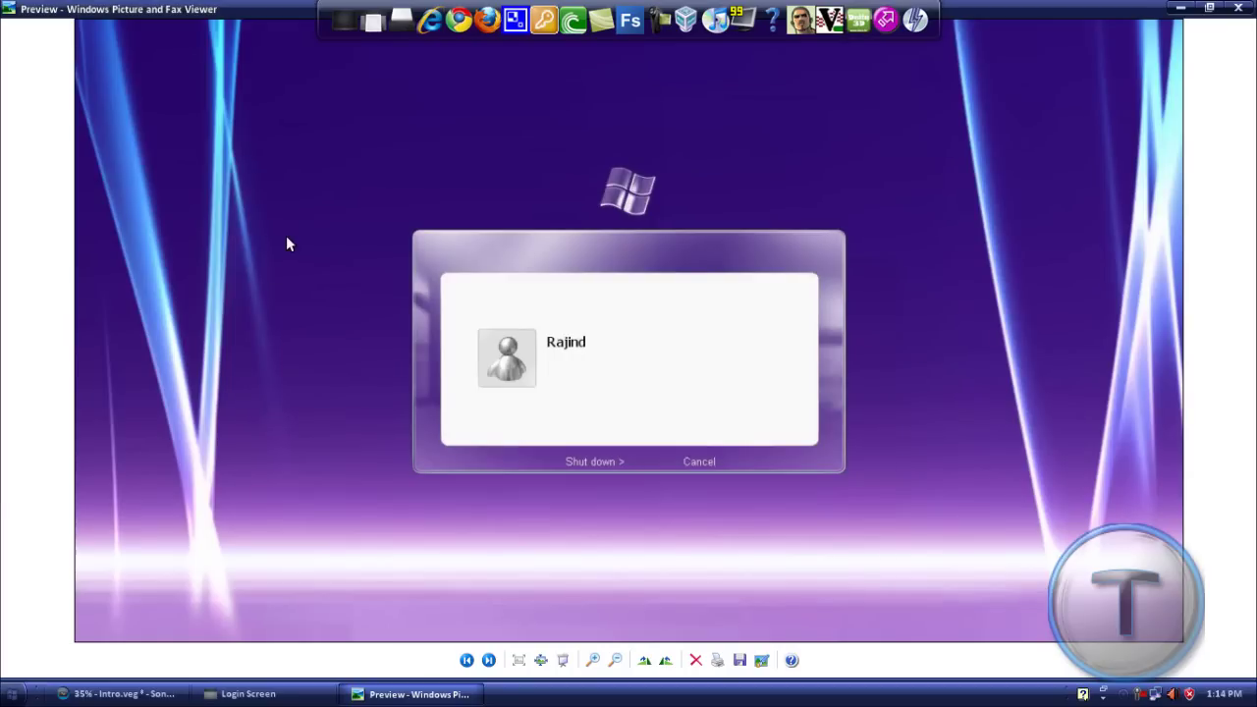
left_click(1242, 10)
left_click(1179, 9)
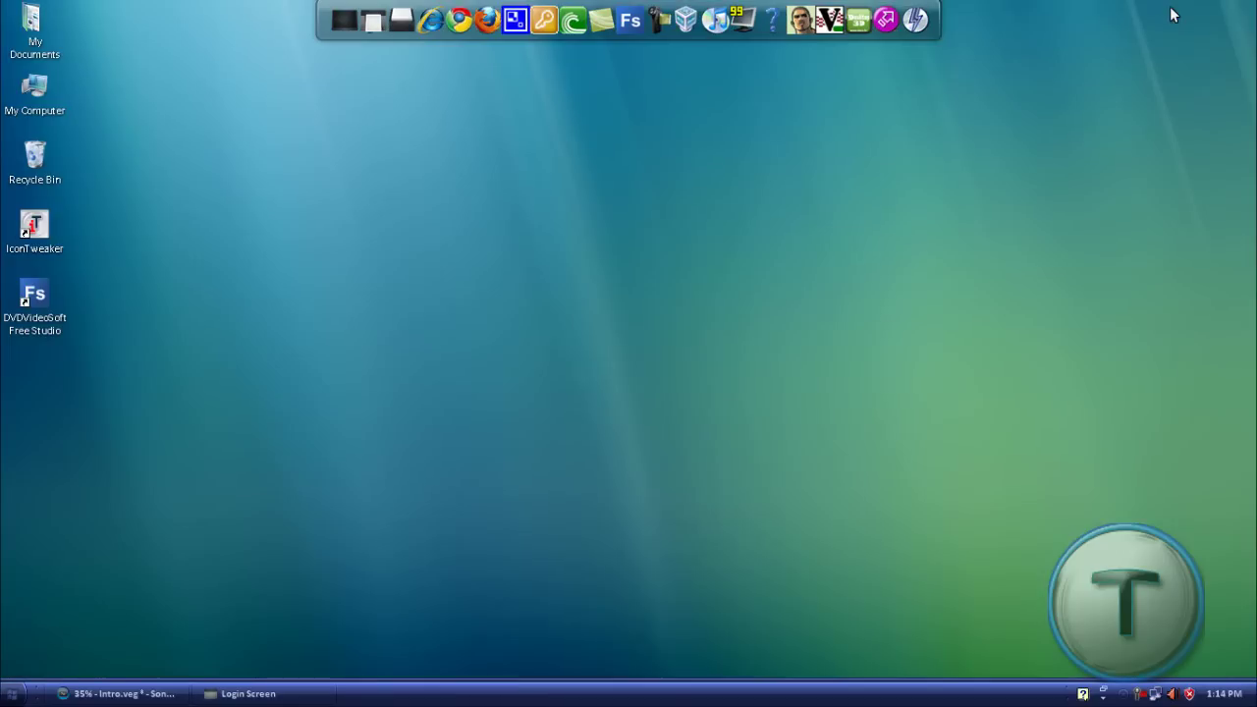
left_click(547, 24)
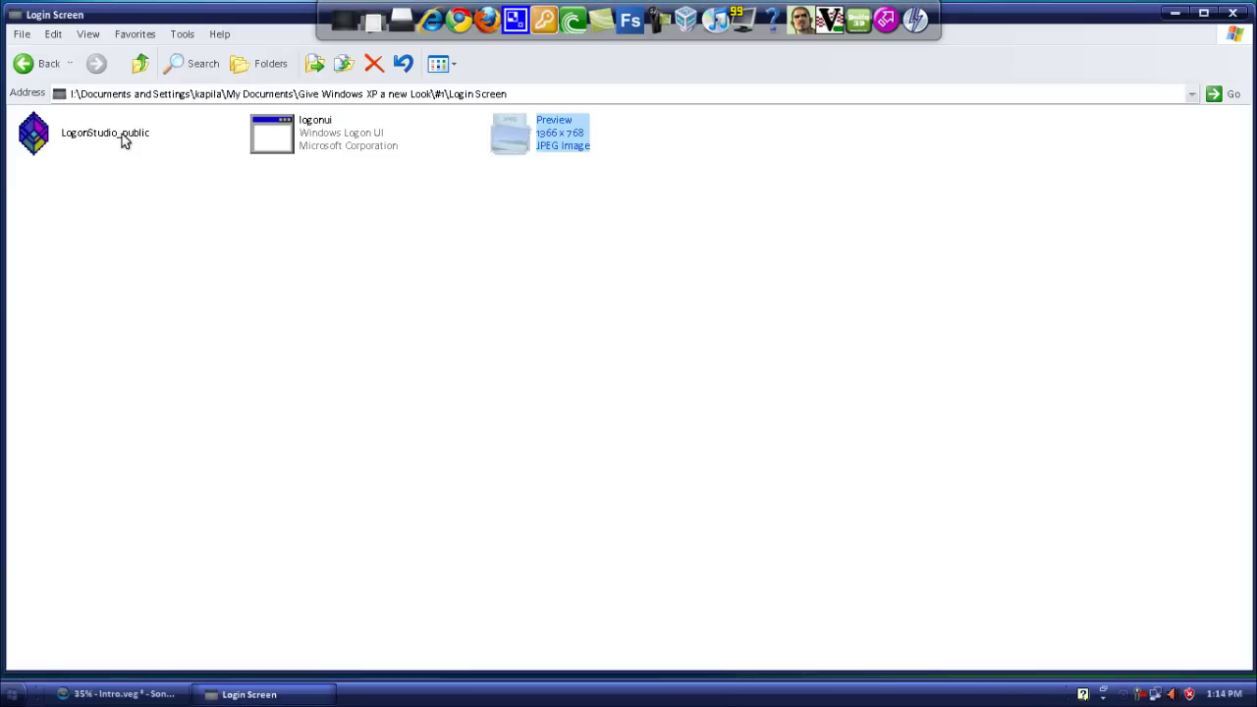
left_click(245, 695)
left_click(281, 697)
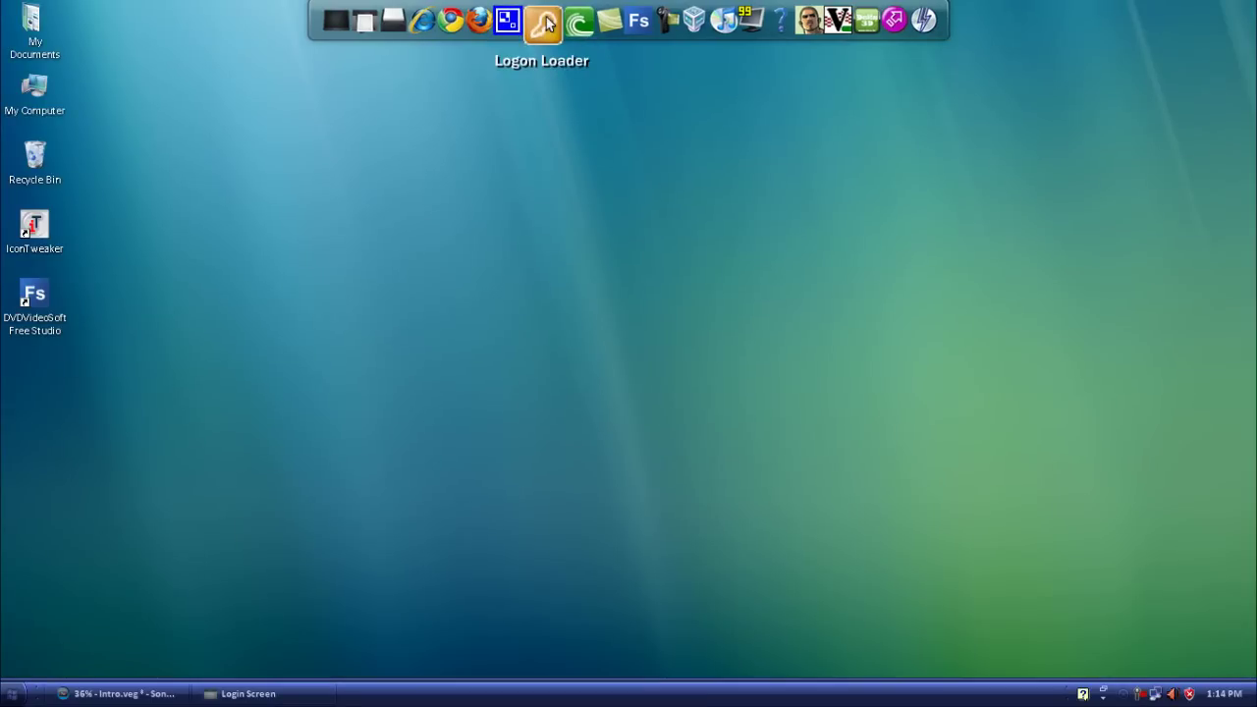
left_click(547, 25)
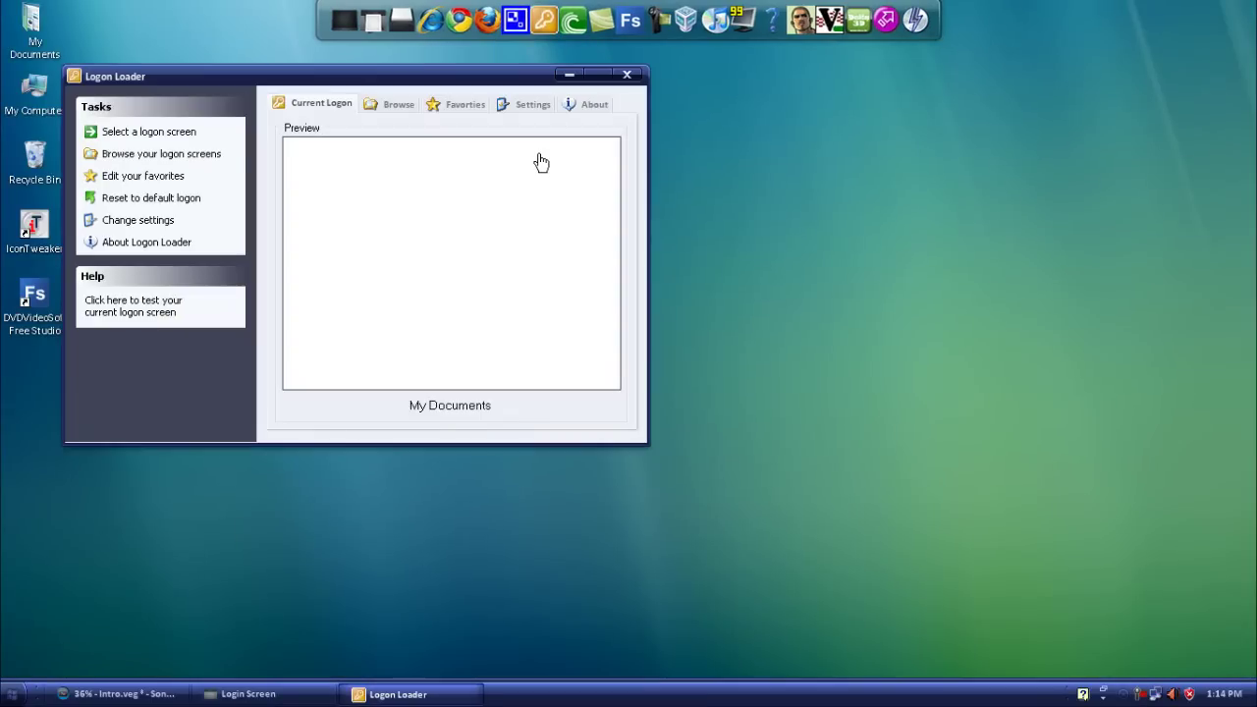
left_click(167, 134)
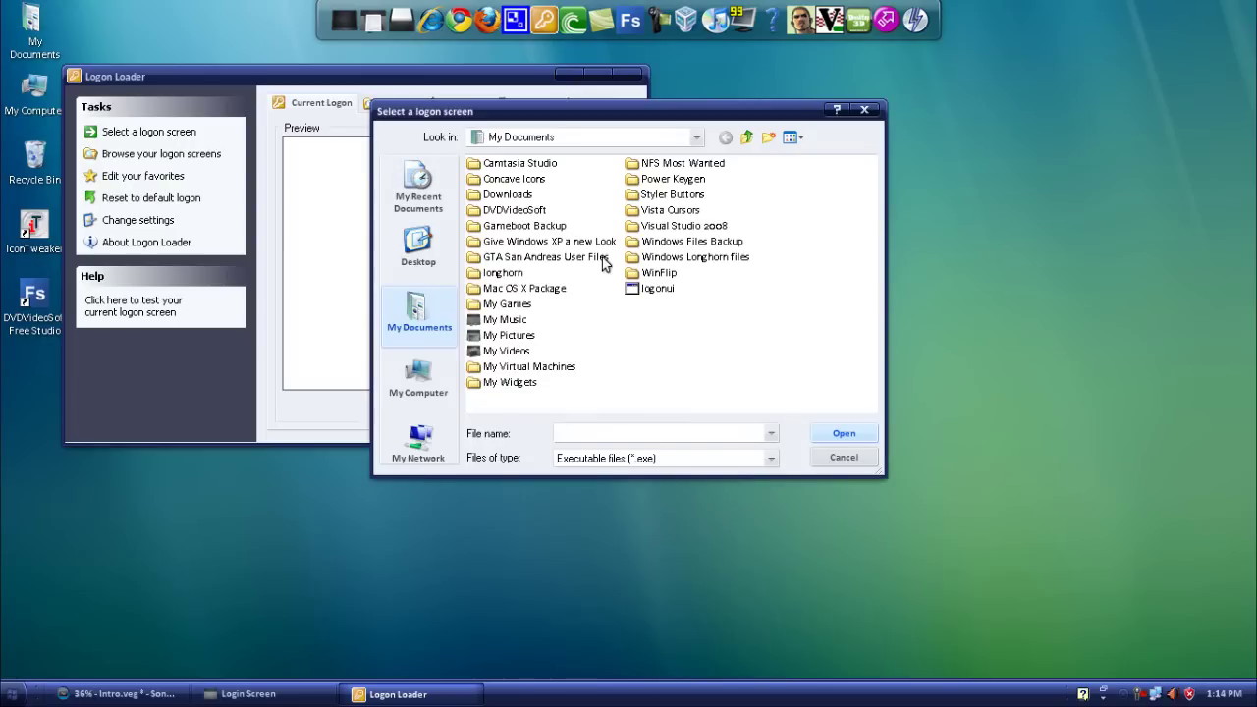
double_click(519, 241)
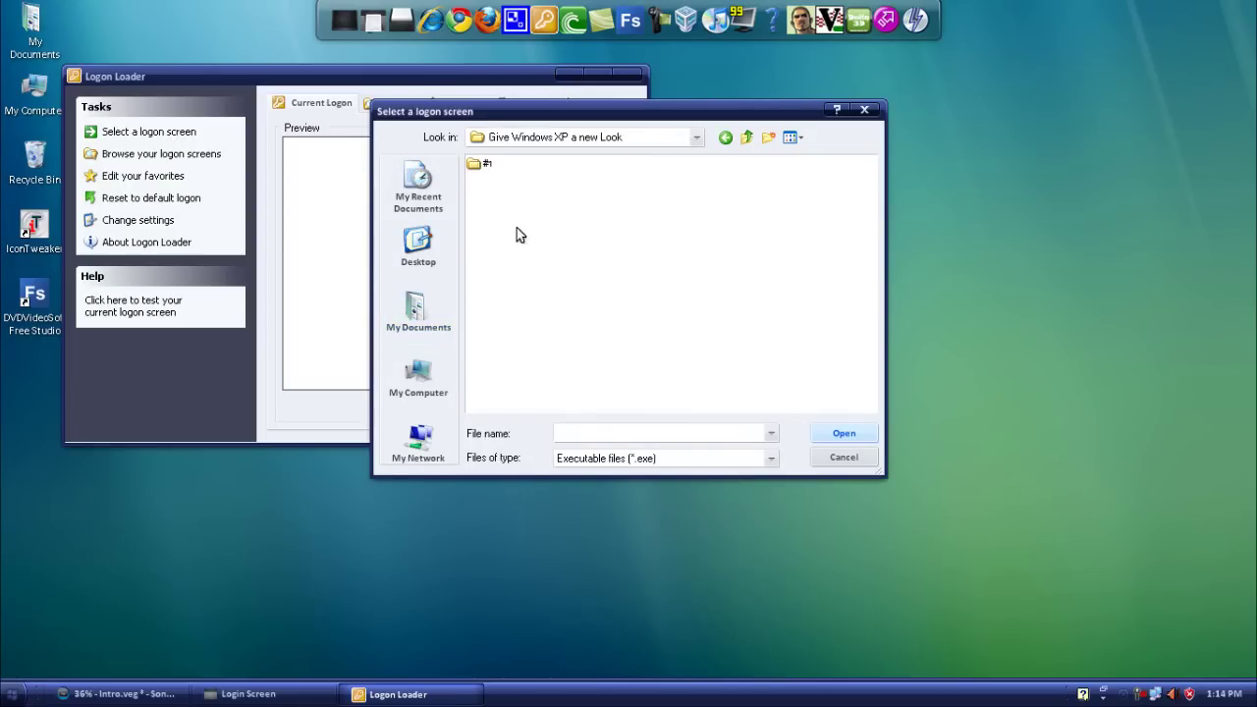
double_click(483, 163)
left_click(485, 167)
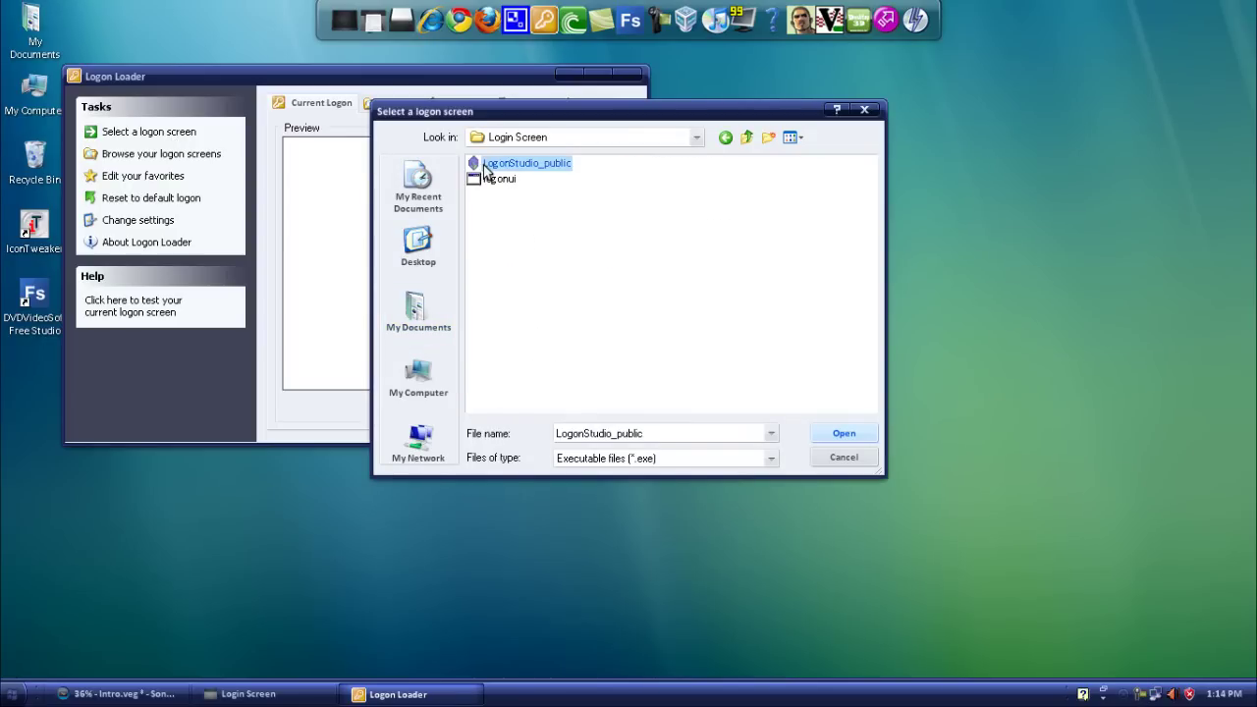
left_click(501, 185)
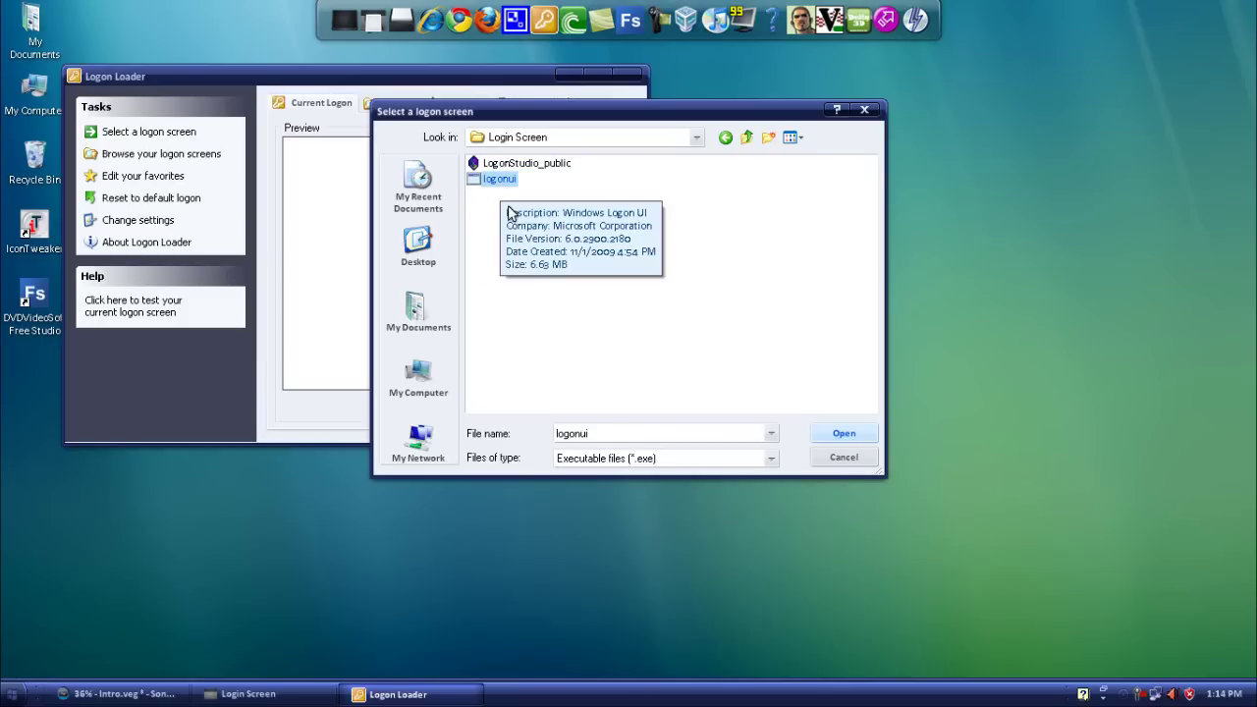
left_click(847, 459)
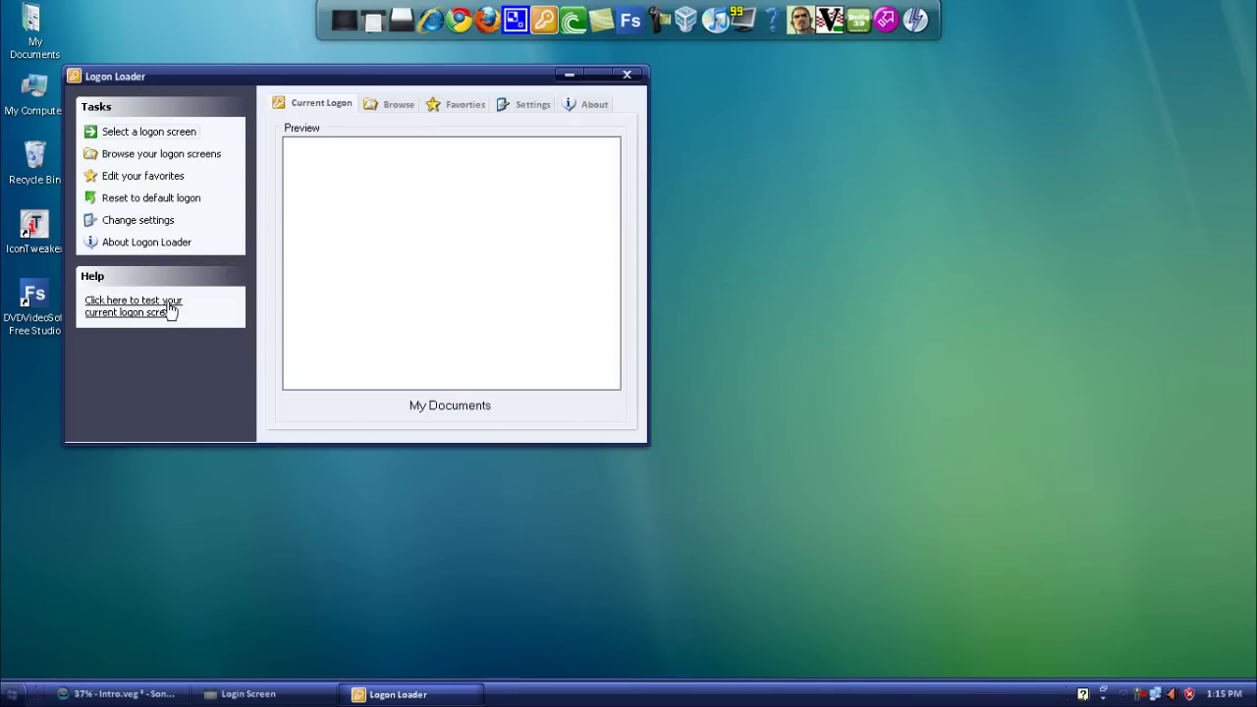
left_click(628, 75)
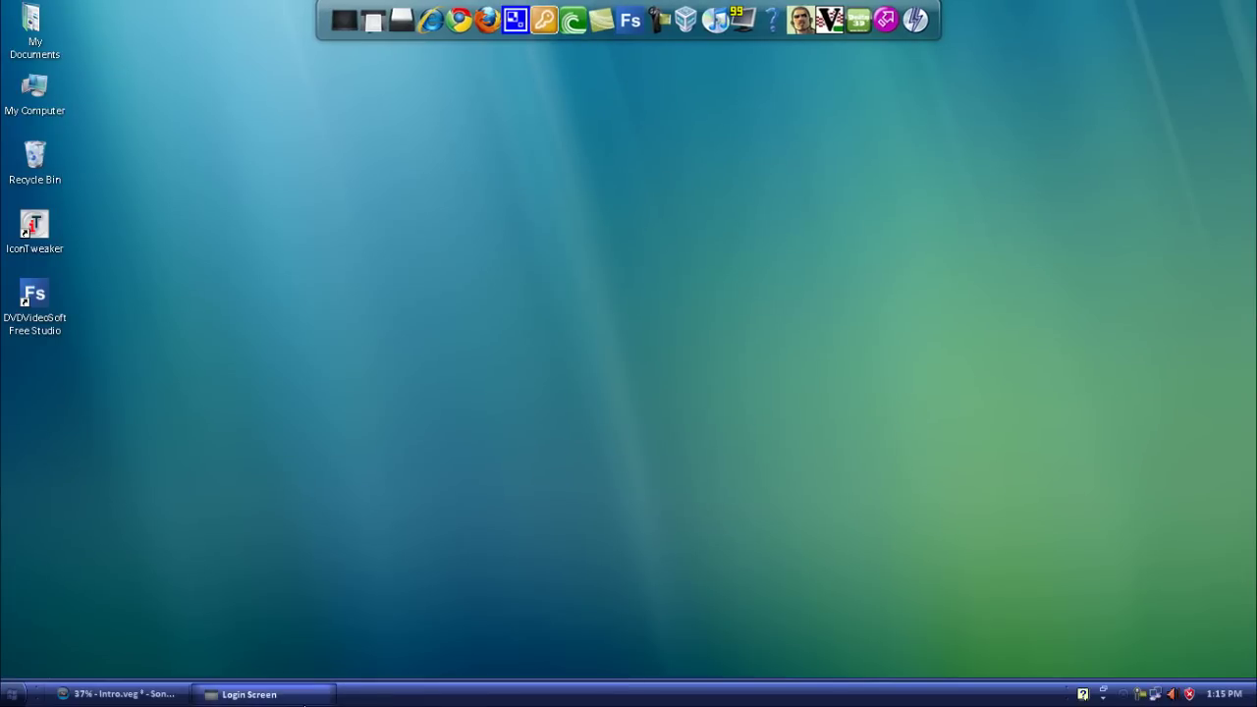
Step: Restore the minimized Login Screen folder window from the taskbar
left_click(280, 694)
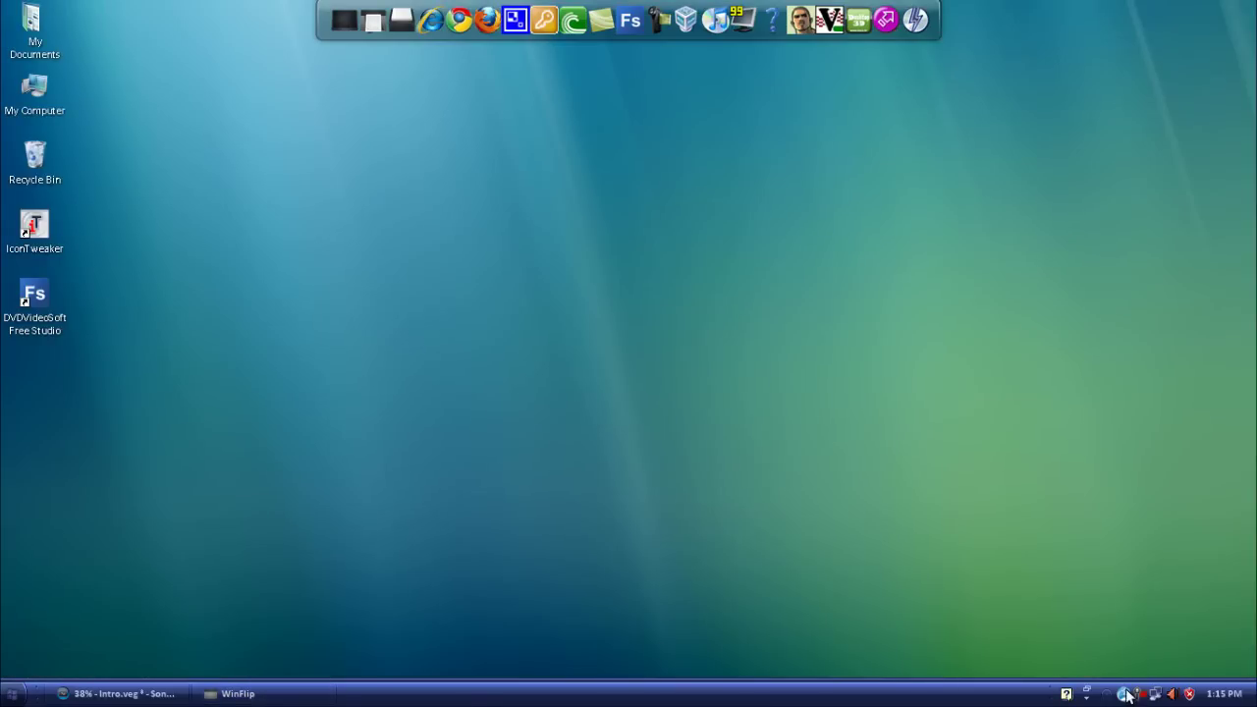
Step: Open WinFlip Options from its tray icon and set the Quick flip hotkey to ALT
right_click(1126, 693)
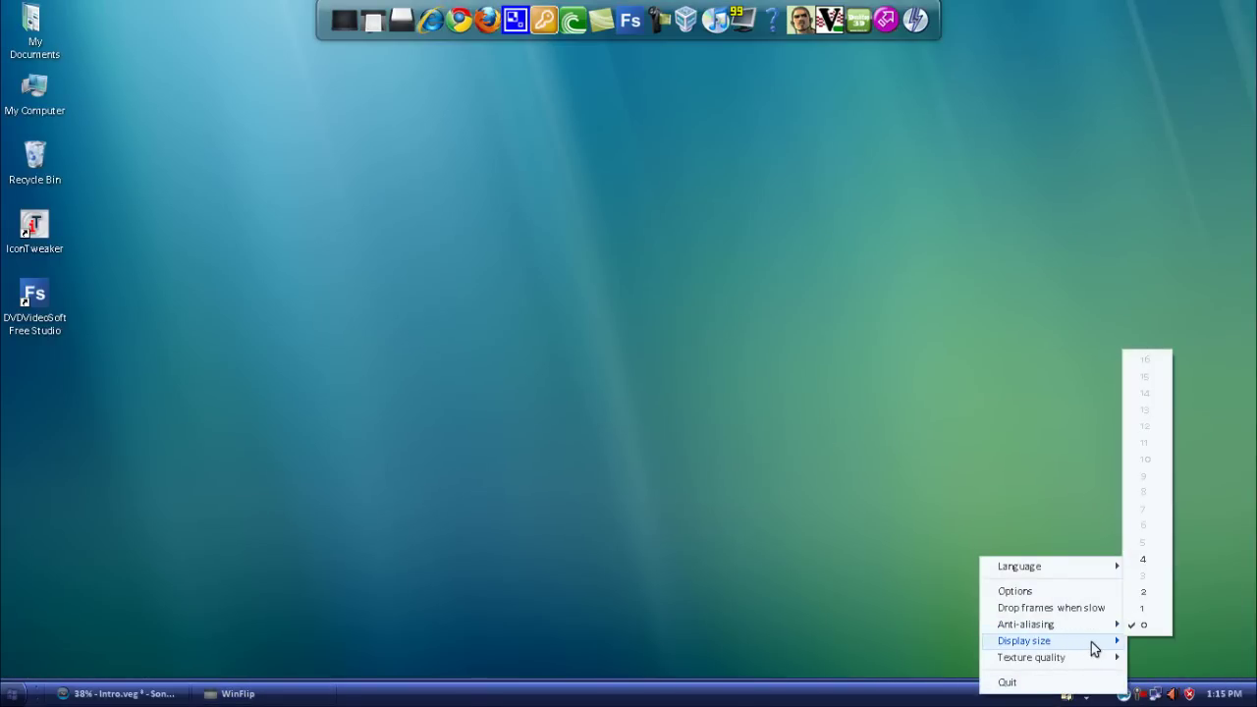
mouse_move(1032, 657)
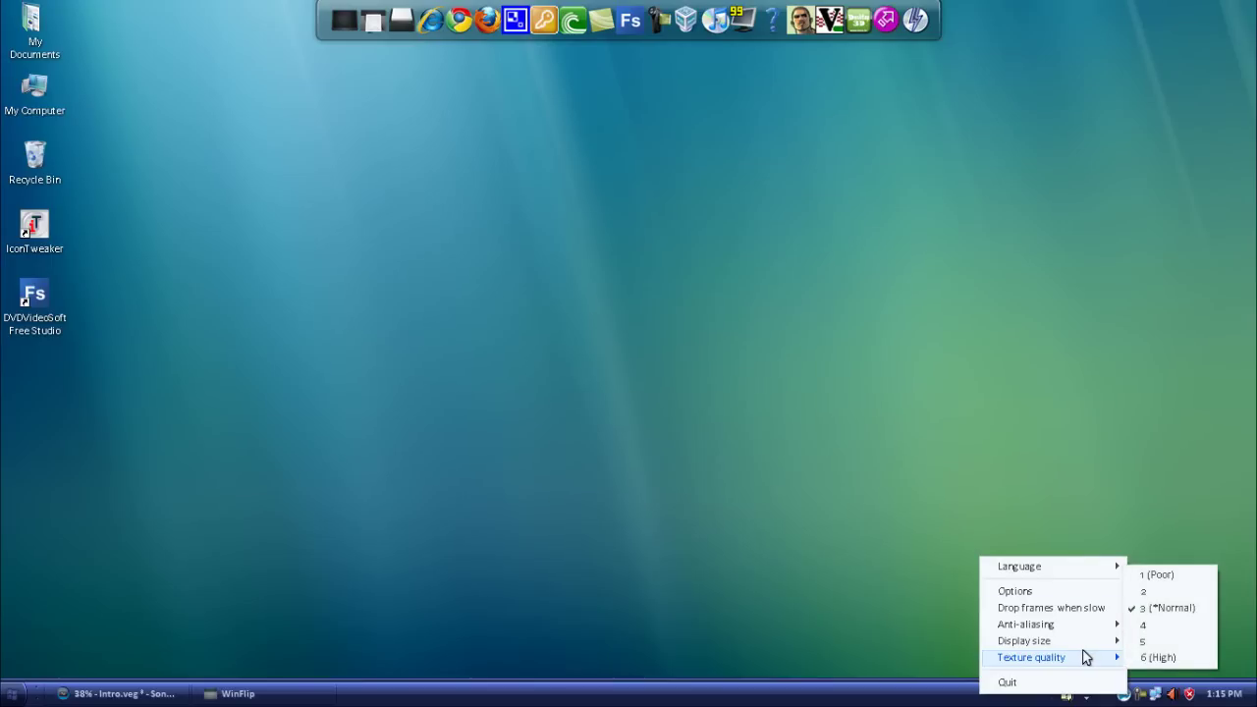
left_click(1070, 592)
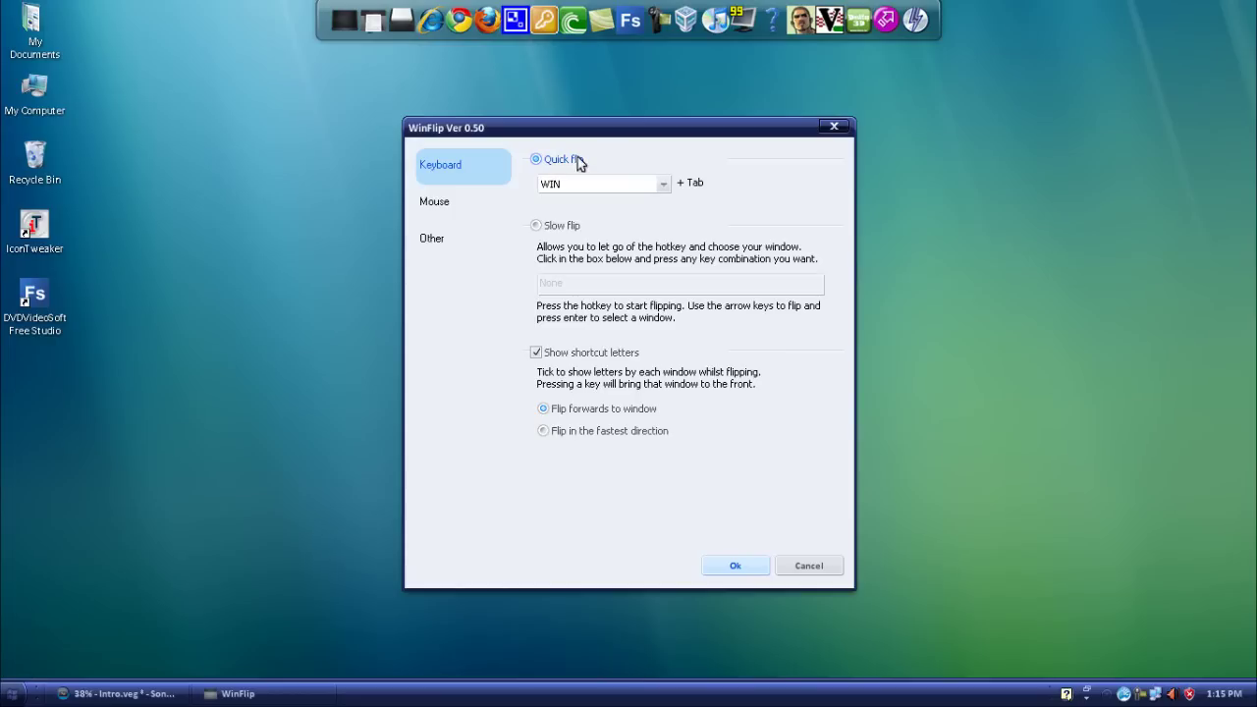
left_click(559, 180)
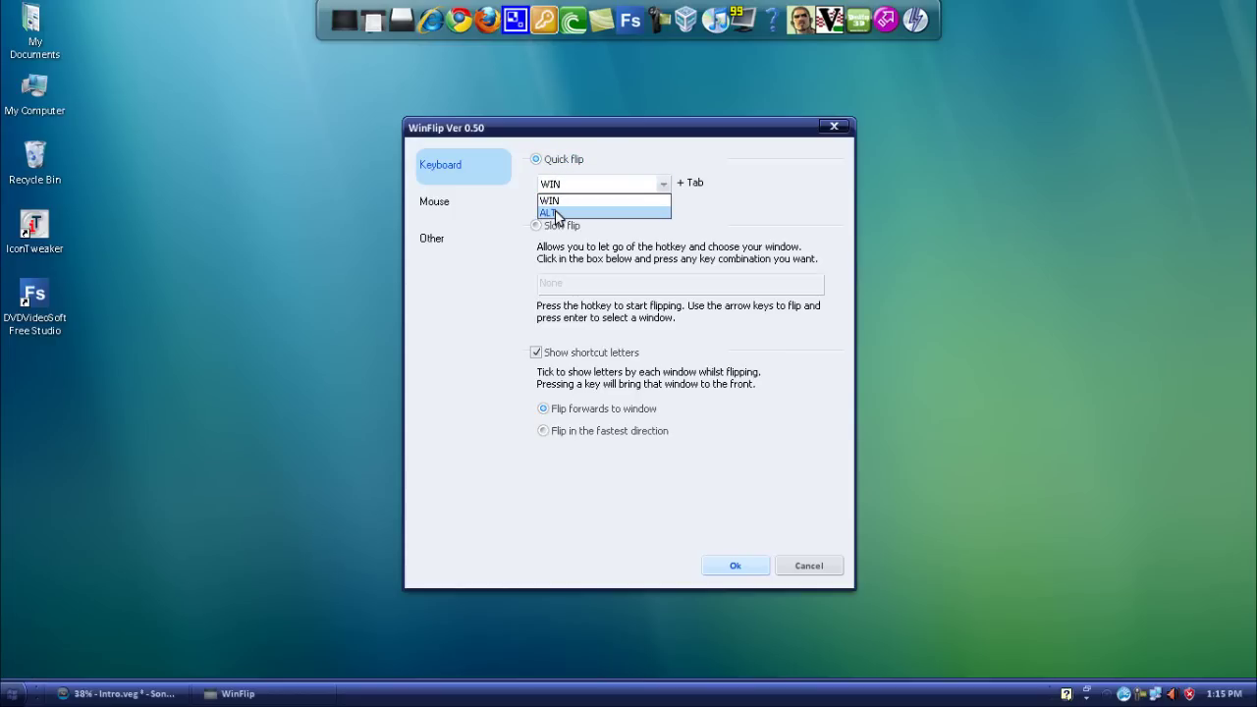
left_click(556, 214)
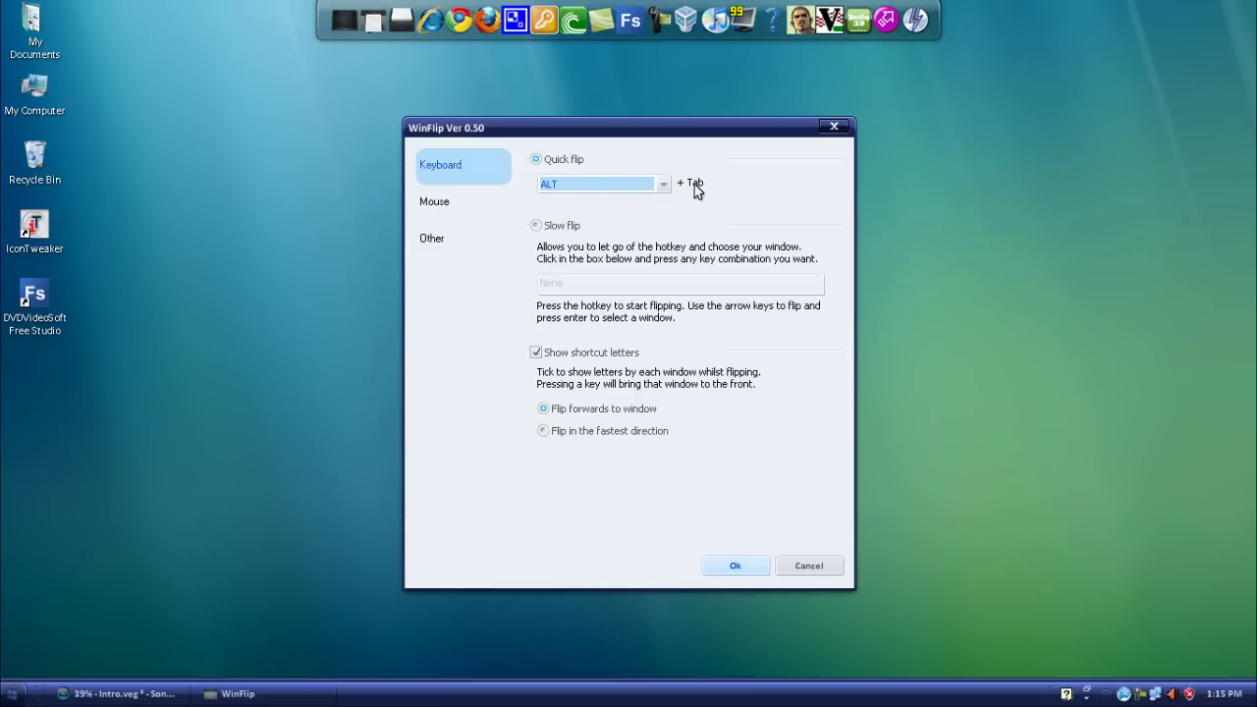
Step: Uncheck Enable mouse trigger on WinFlip's Mouse page and return to Keyboard
left_click(441, 202)
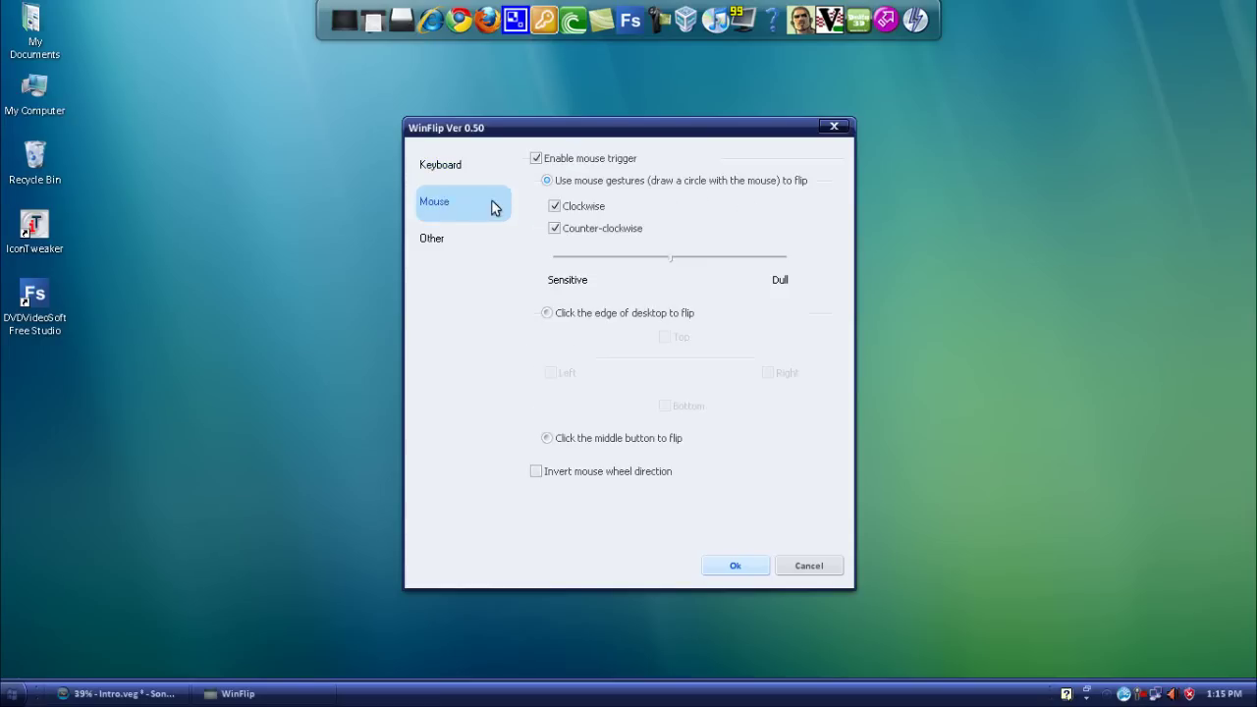
left_click(562, 161)
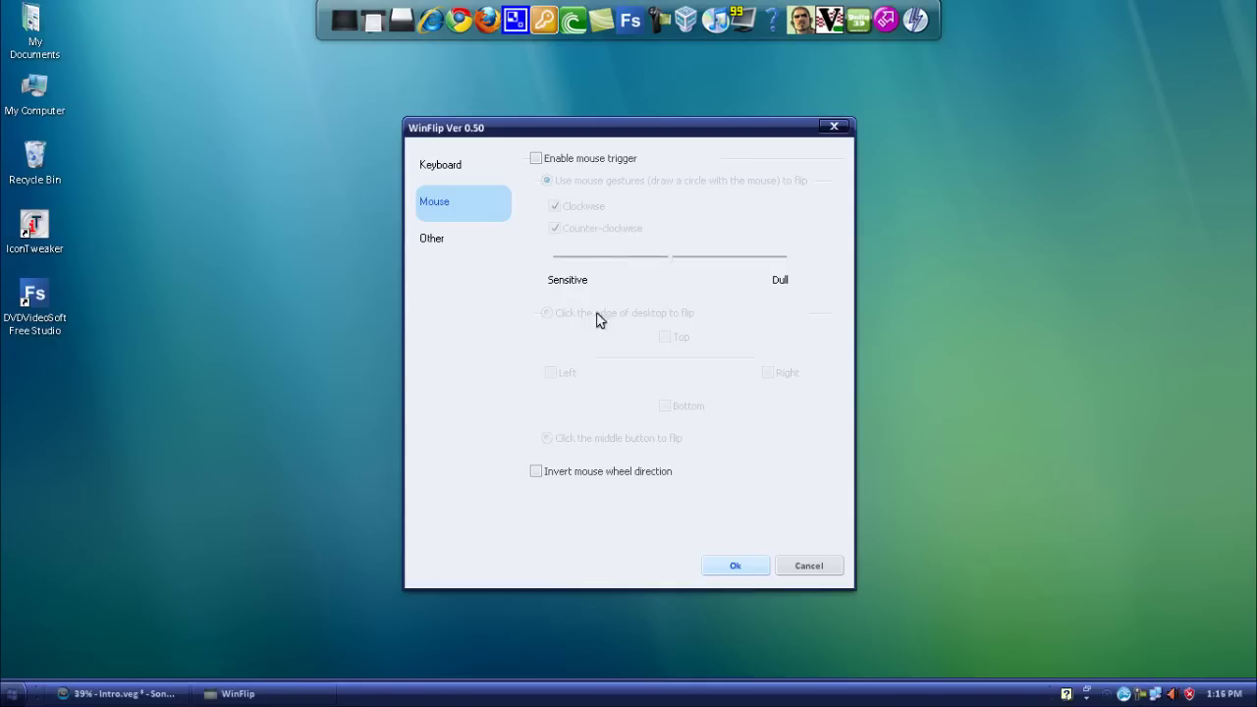
left_click(453, 240)
left_click(468, 179)
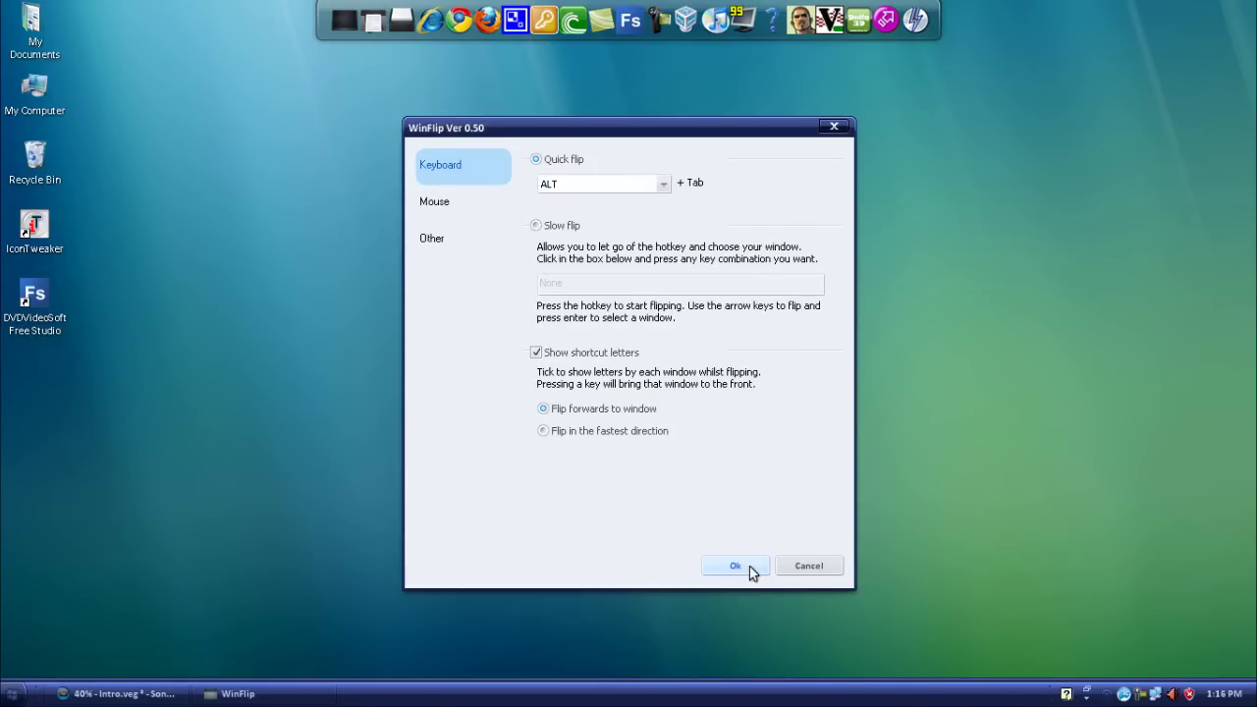
Step: Keep Quick flip on ALT rather than slow flip, and save the settings with Ok
left_click(550, 227)
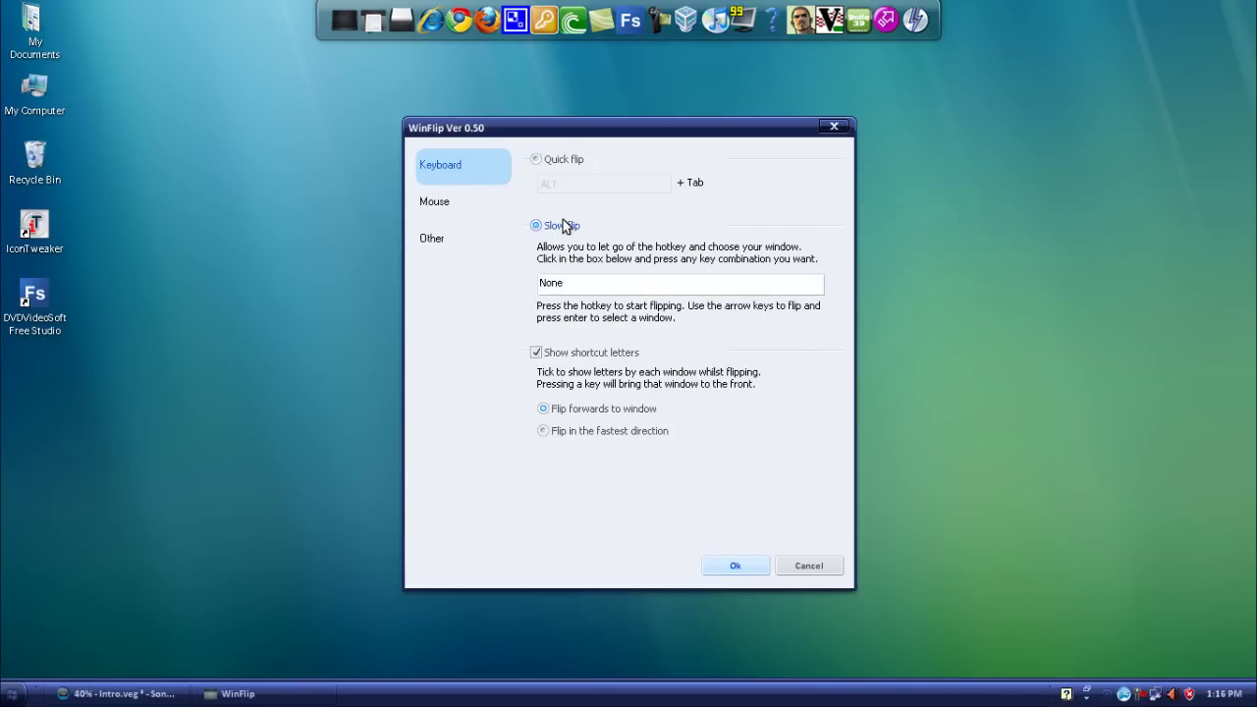
left_click(633, 285)
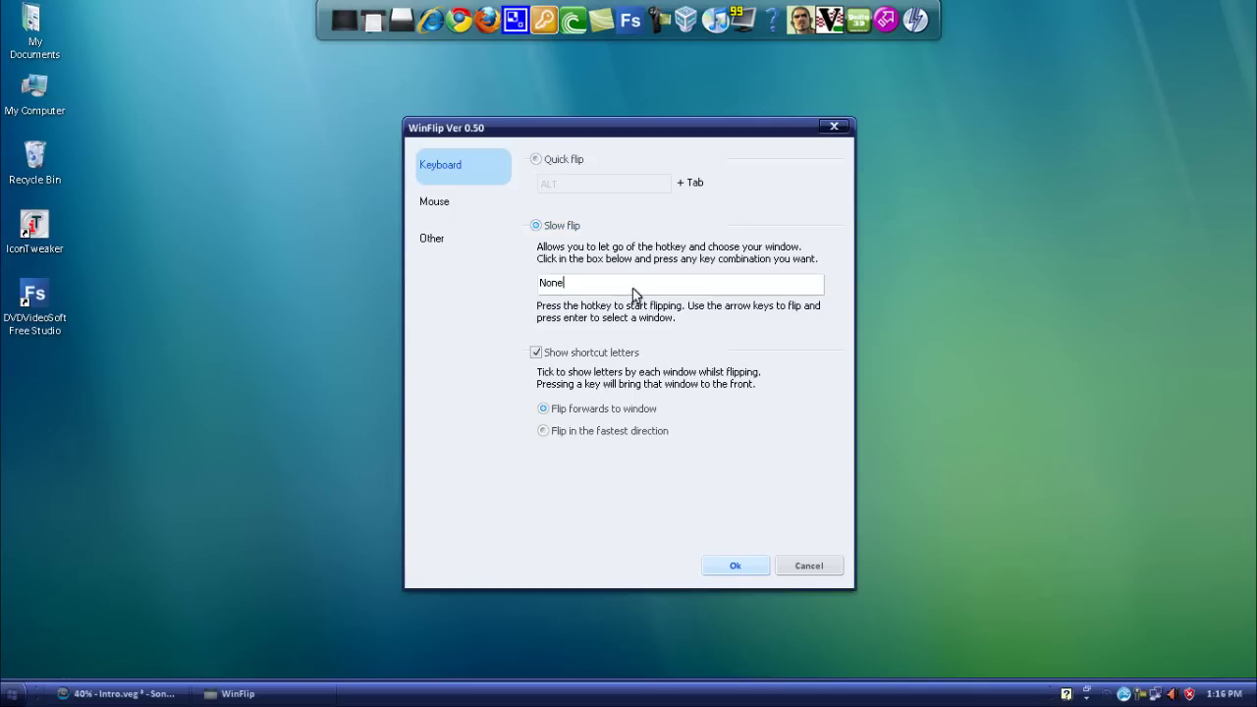
left_click(549, 160)
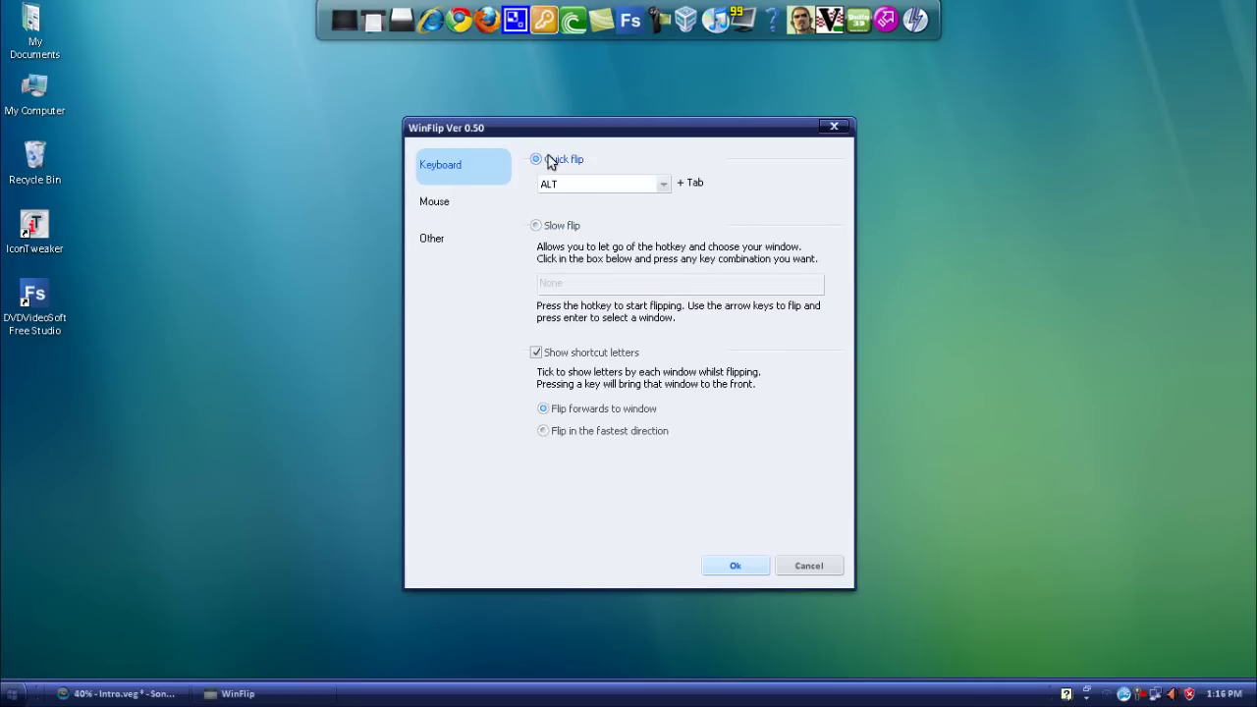
left_click(664, 188)
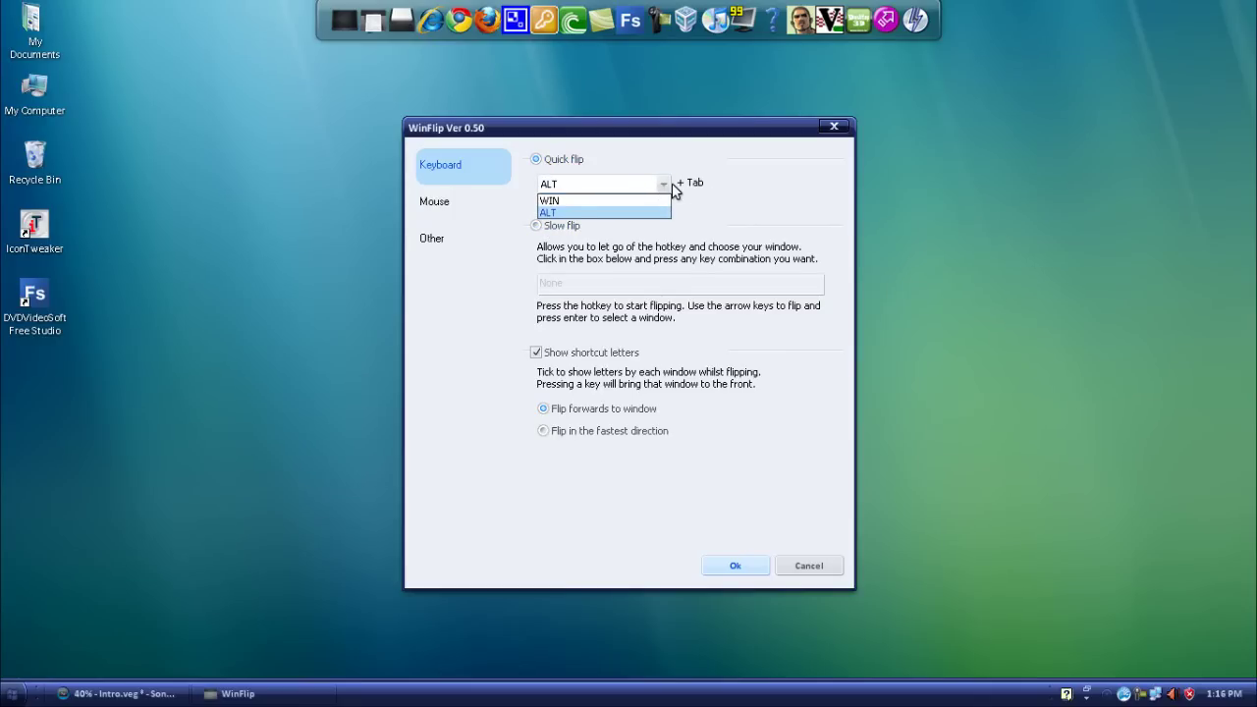
left_click(666, 188)
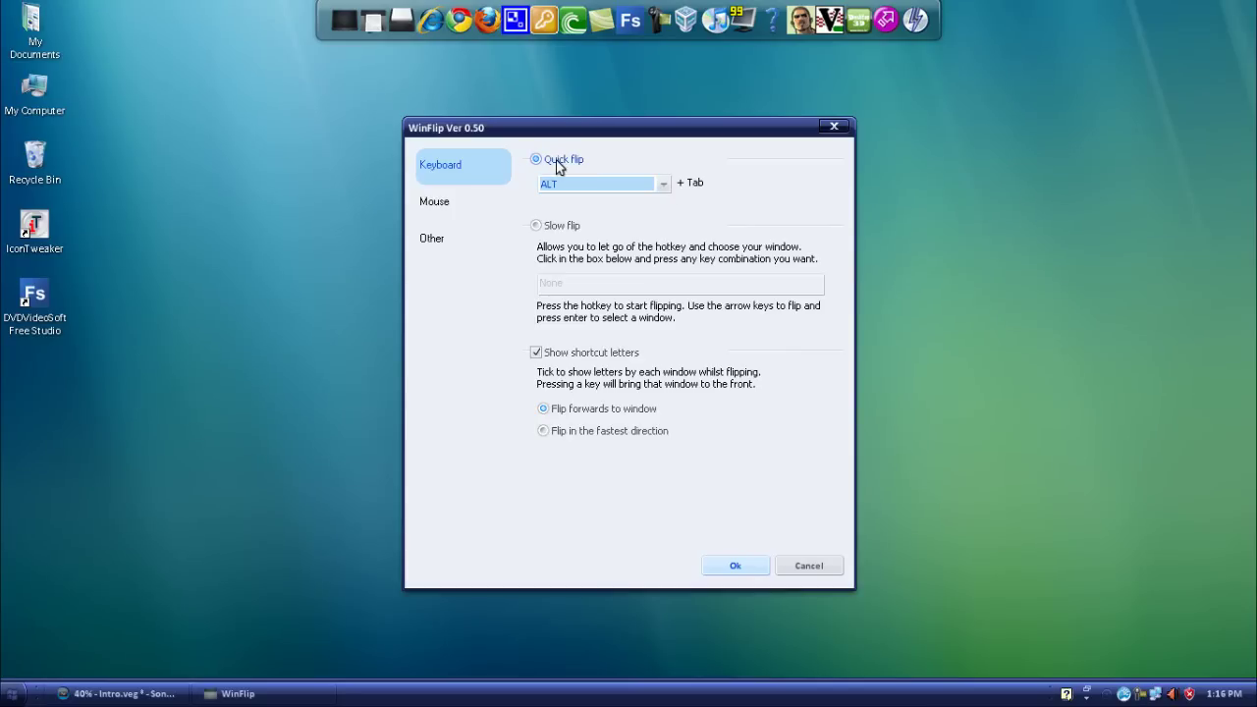
left_click(556, 226)
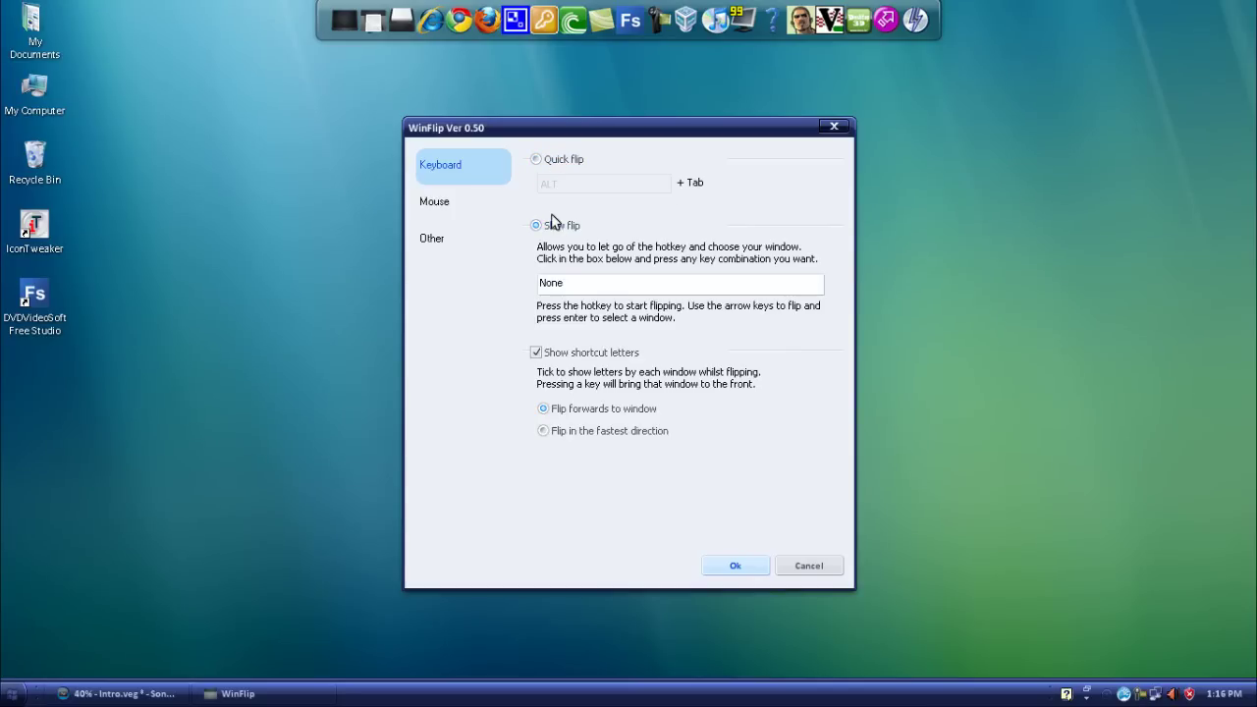
left_click(556, 168)
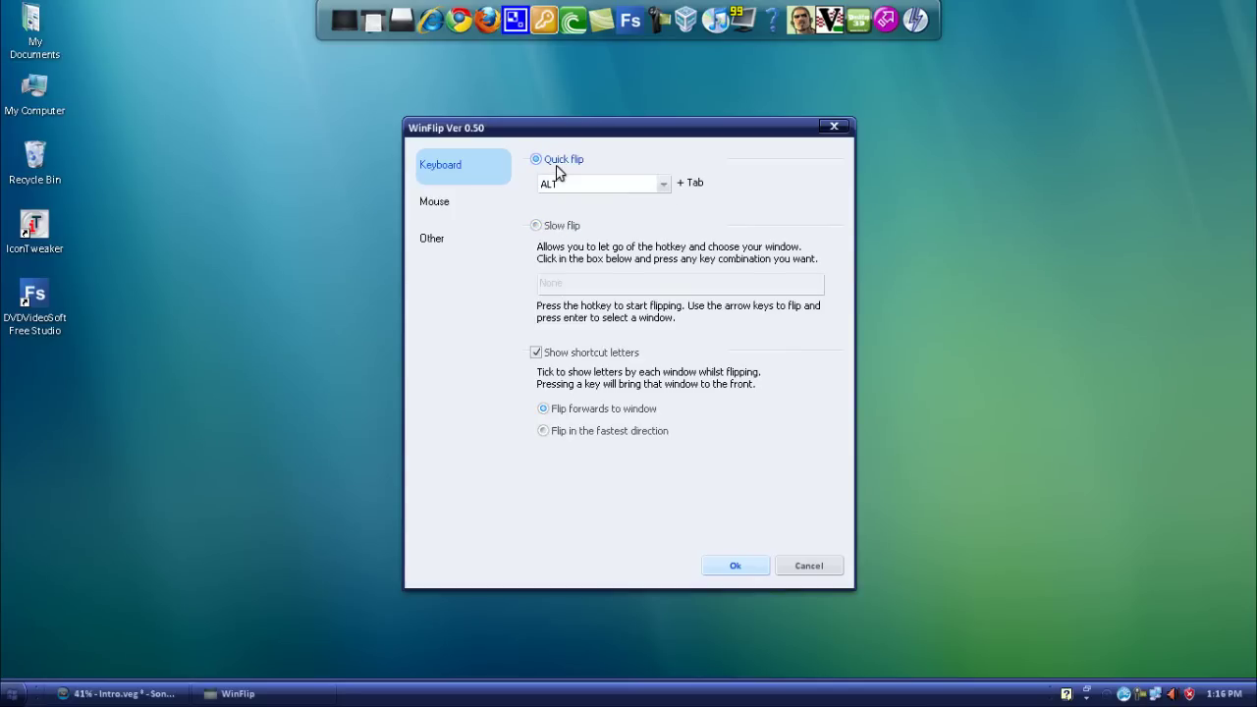
left_click(733, 570)
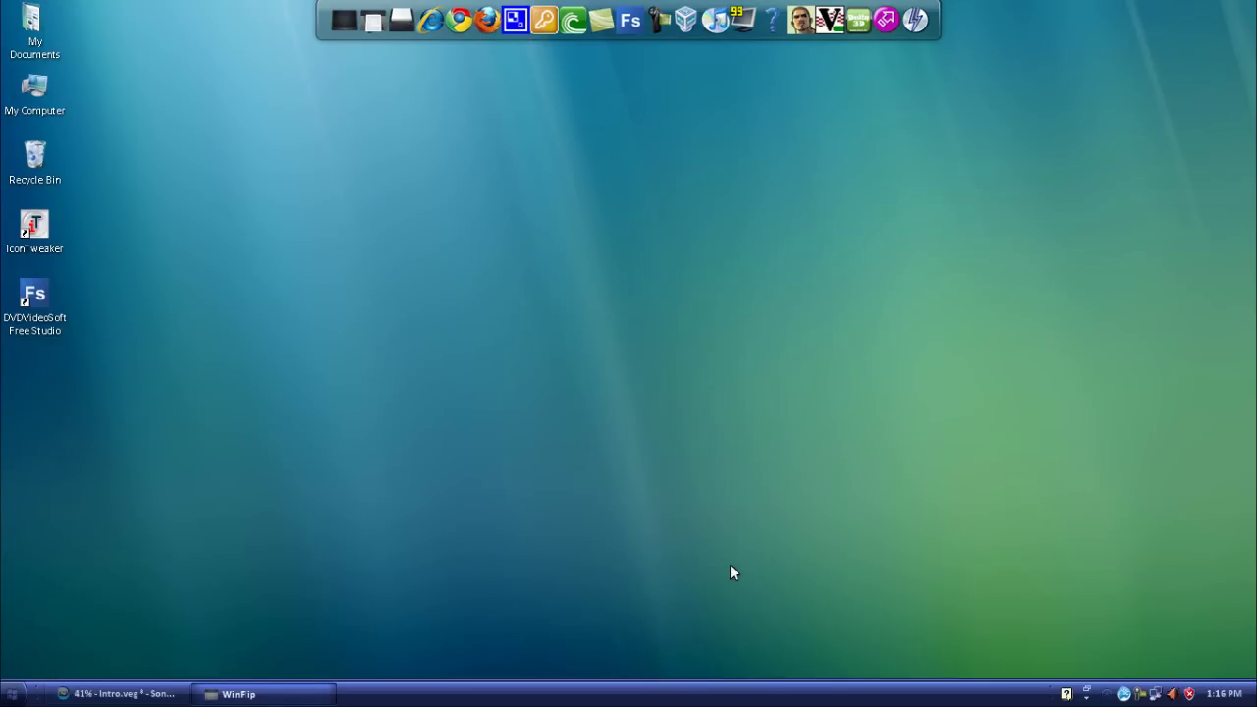
Step: Cycle the 3D flip view through the open windows and confirm a selection
key("super+Tab")
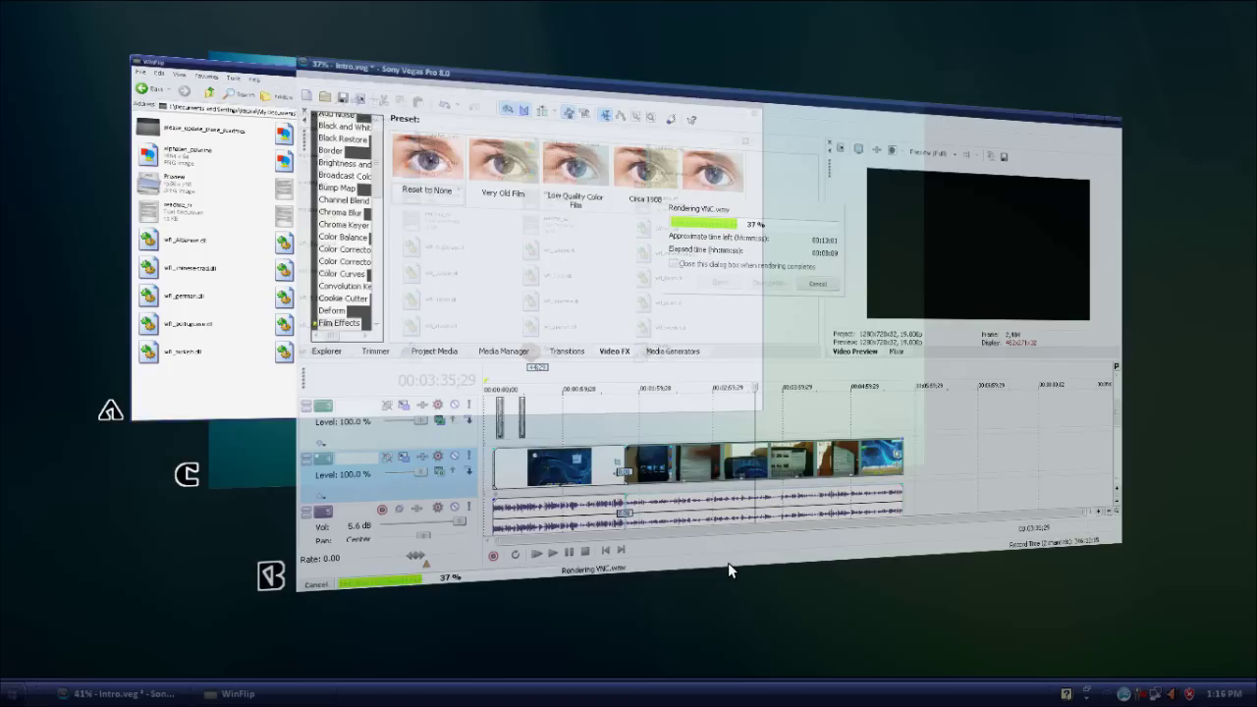
key("super+Tab")
key("super+Tab")
key("super+Tab")
key("super+Tab")
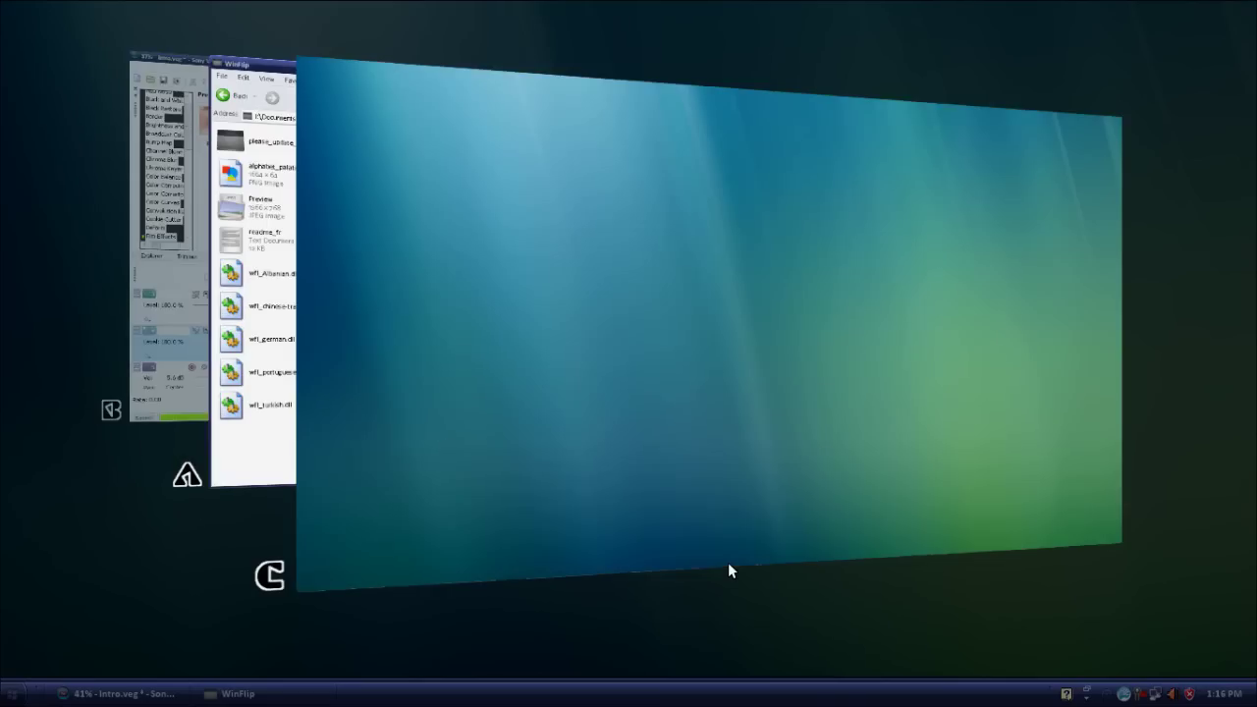
key("super+Tab")
key("super+Tab")
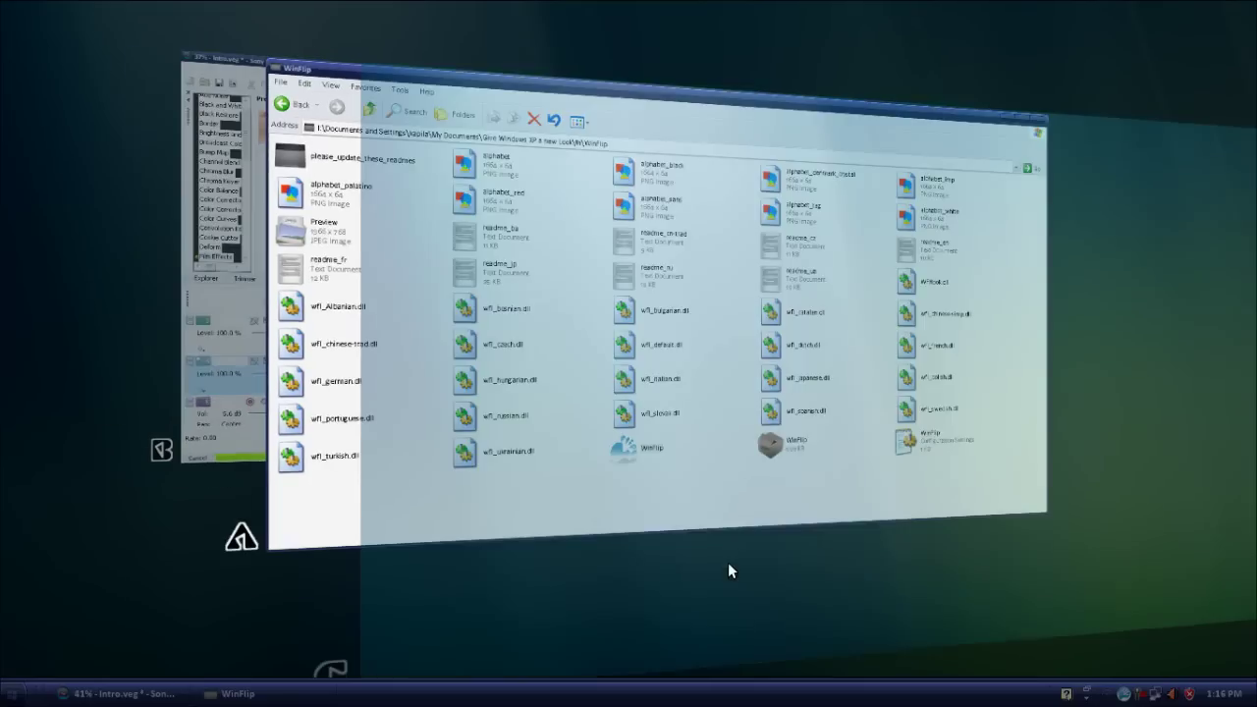
key("super+Tab")
key("super+Tab")
key("super+Tab")
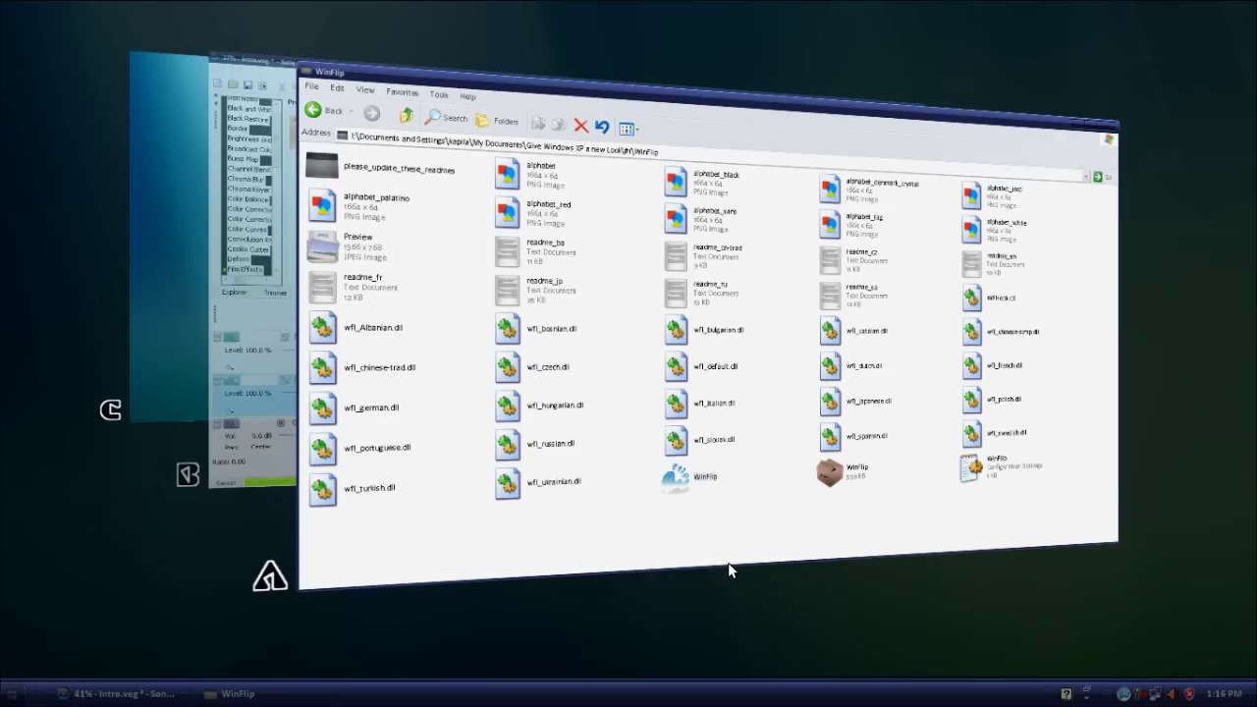
key("super+Tab")
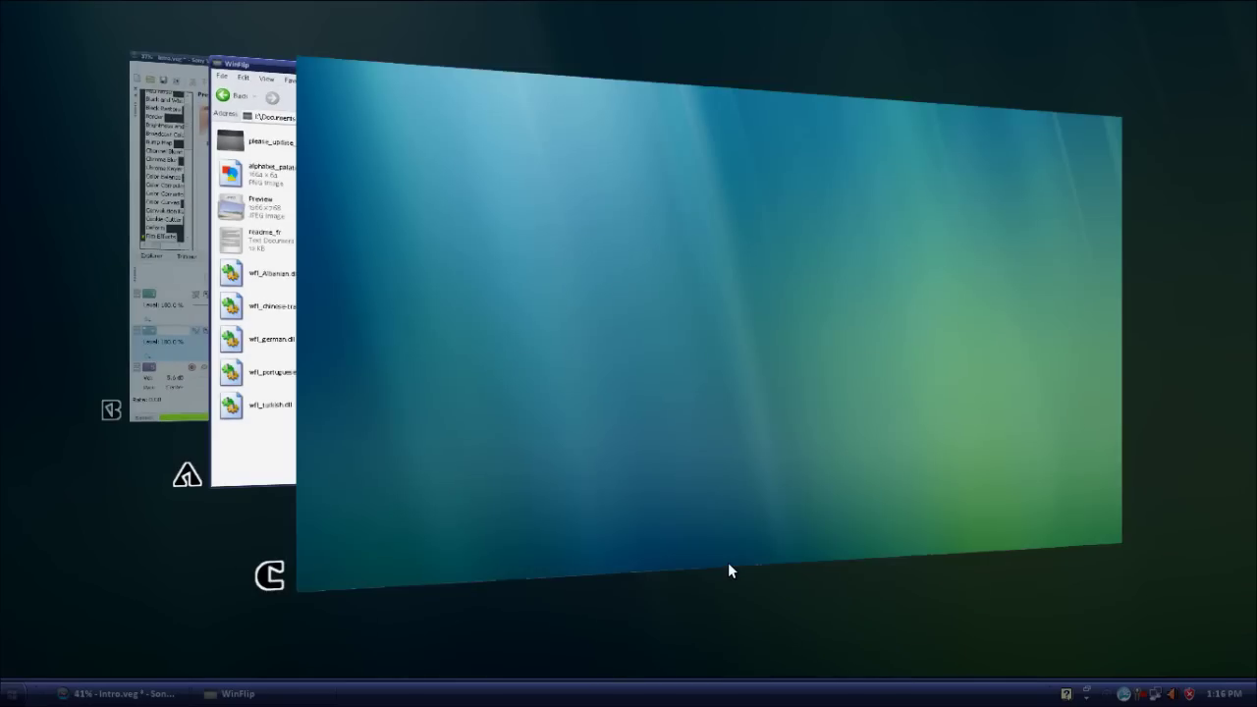
key("Return")
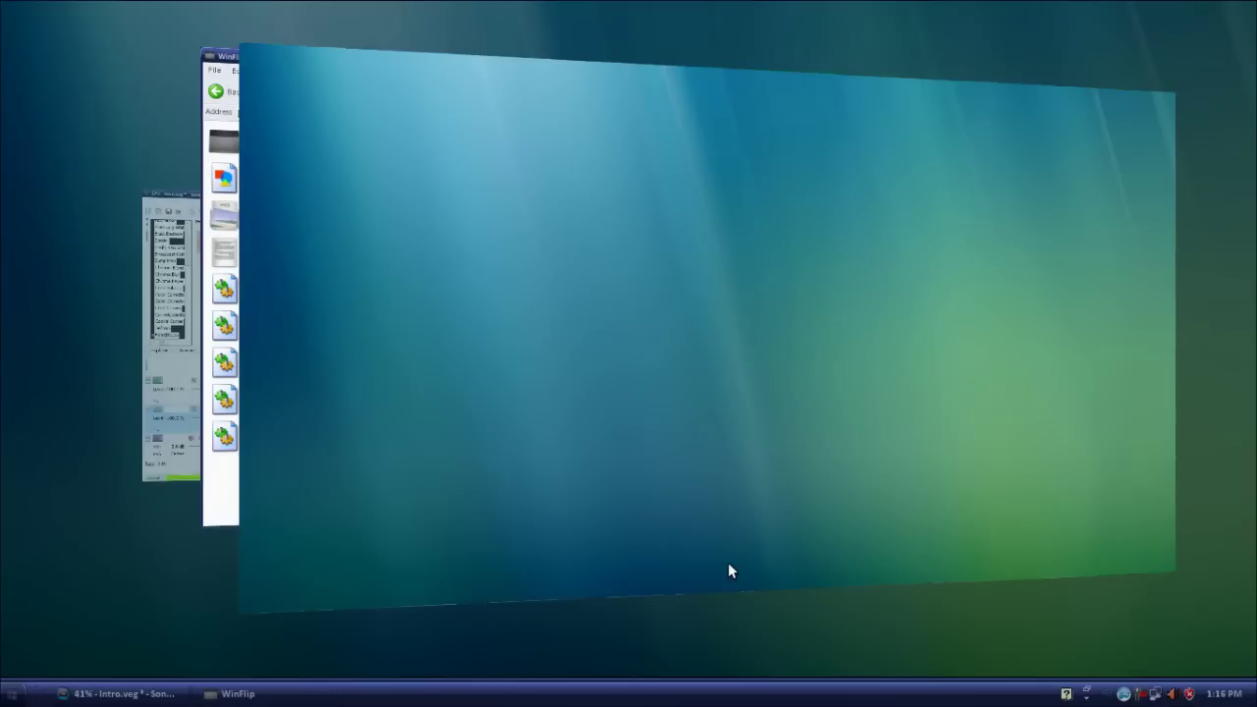
Step: Reopen the 3D flip and cycle between the video editor and the WinFlip folder window
key("super+Tab")
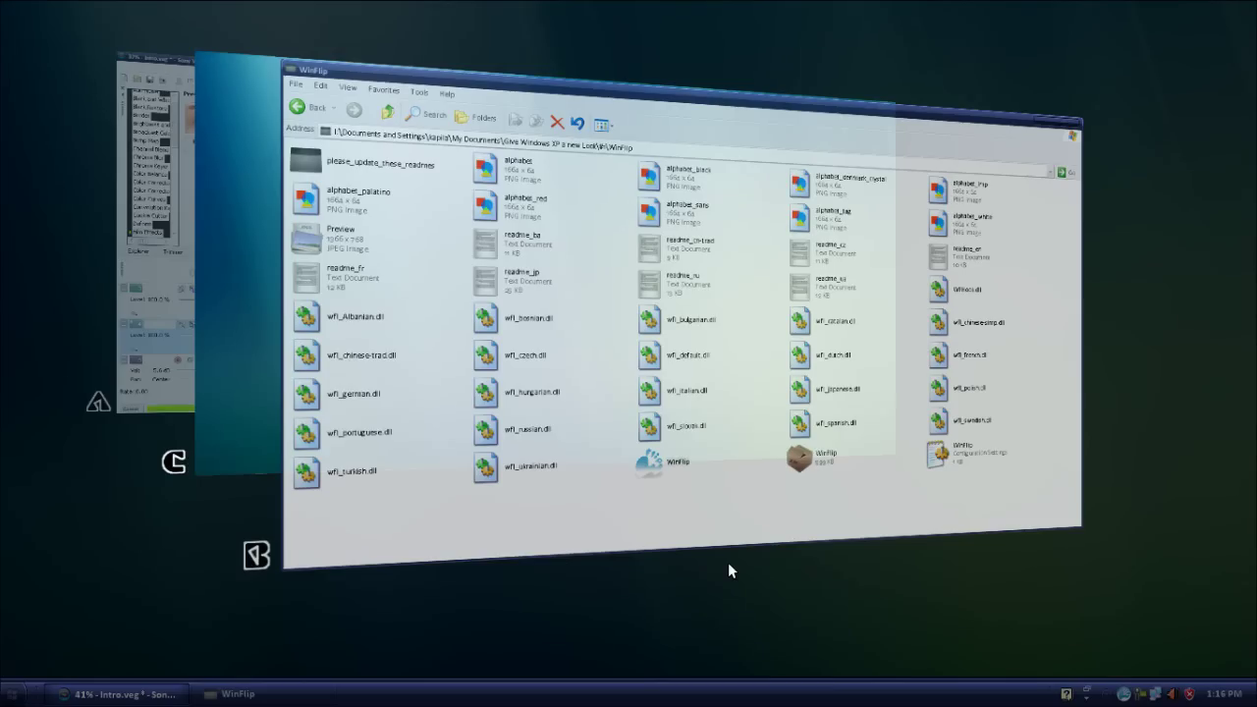
key("super+Tab")
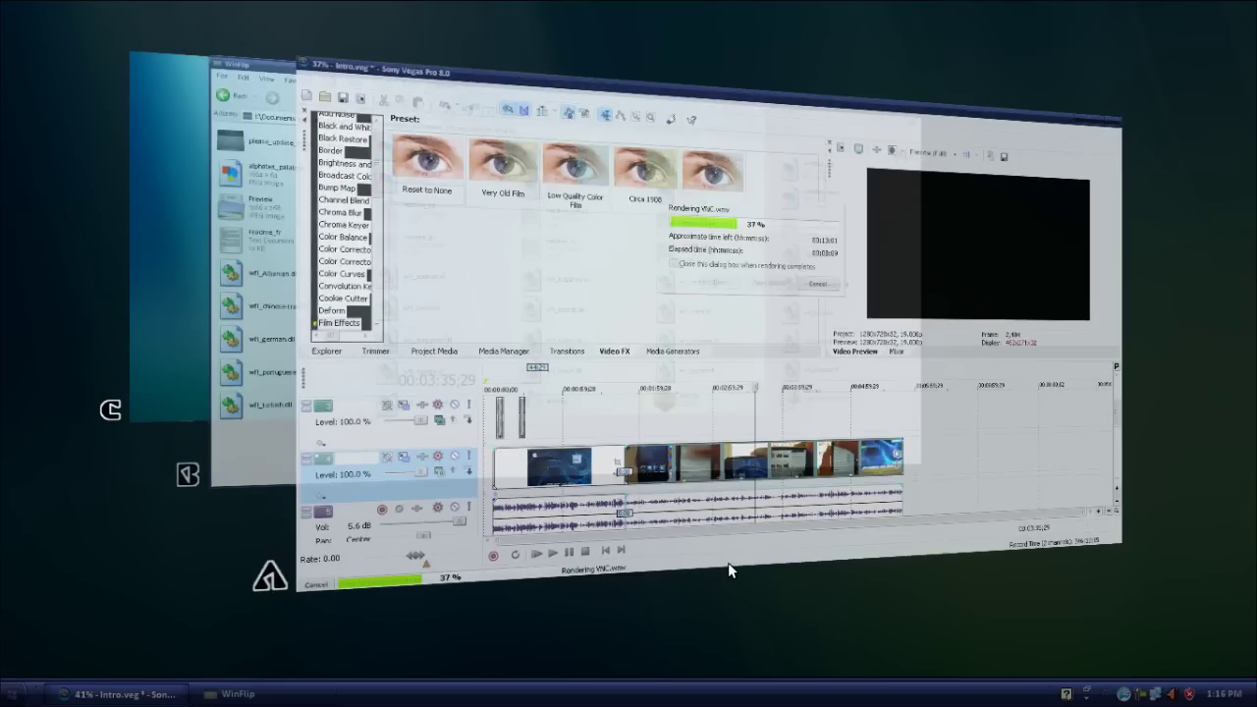
key("super+Tab")
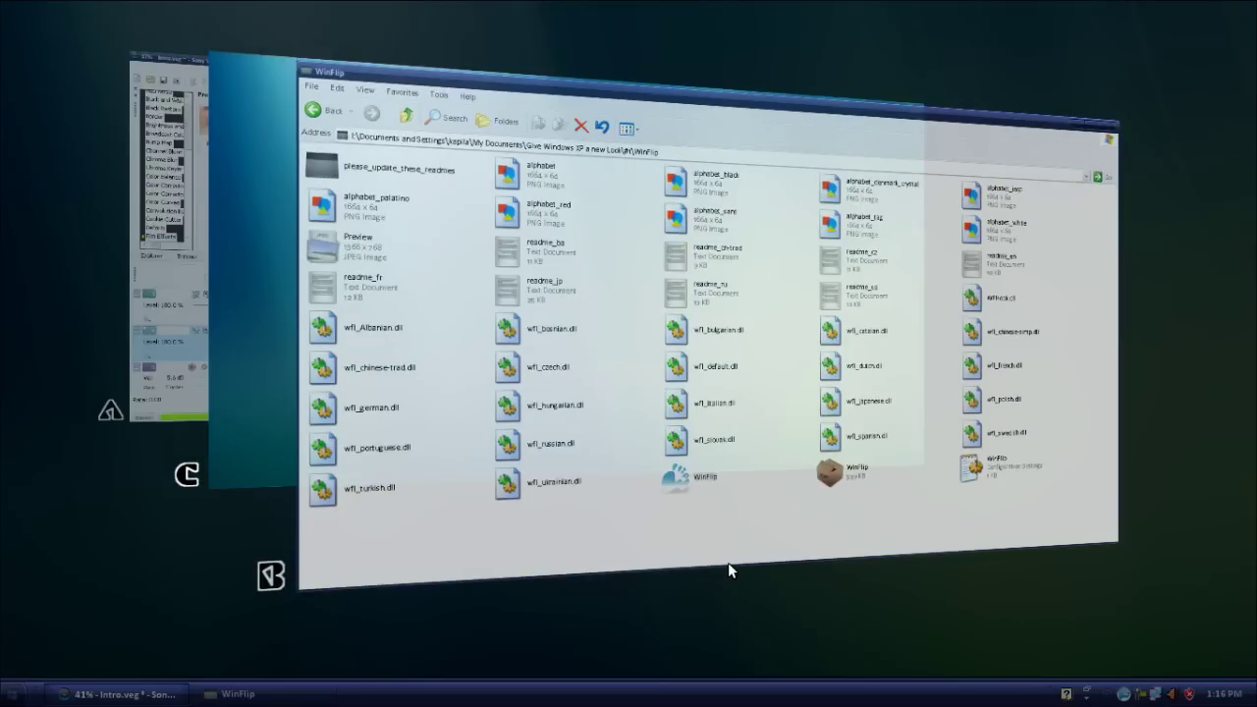
key("super+Tab")
key("super+Tab")
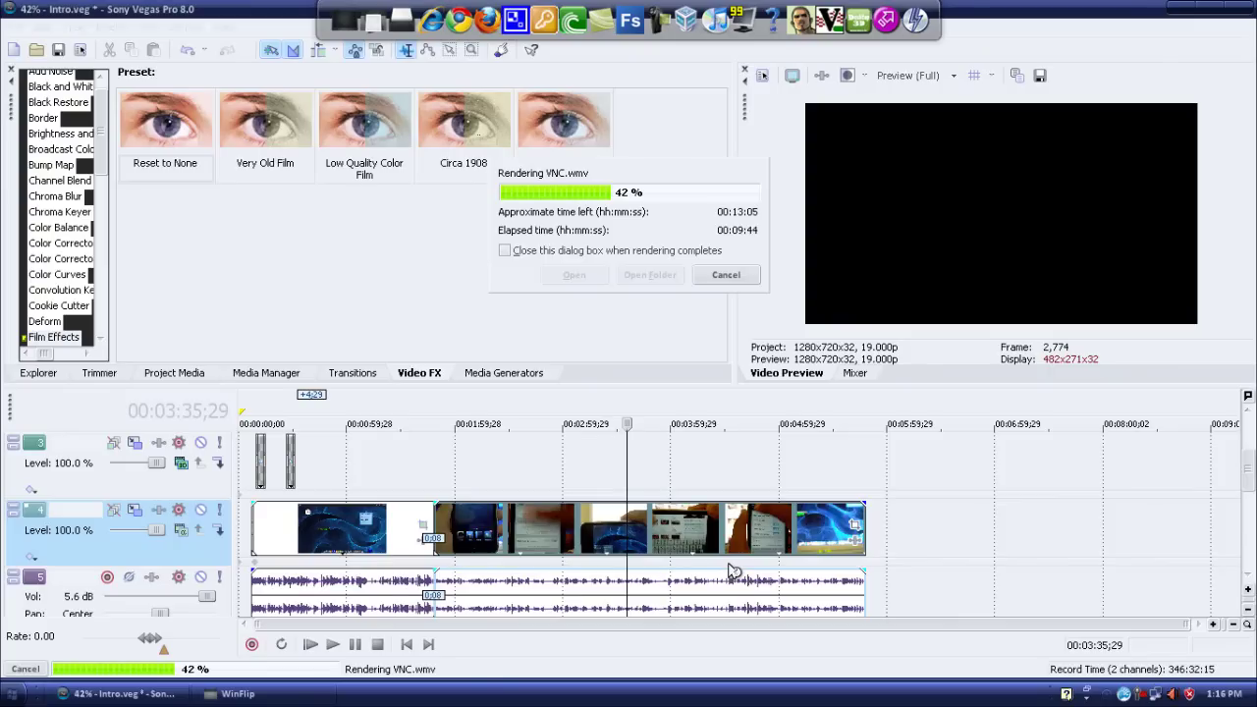
key("super+Tab")
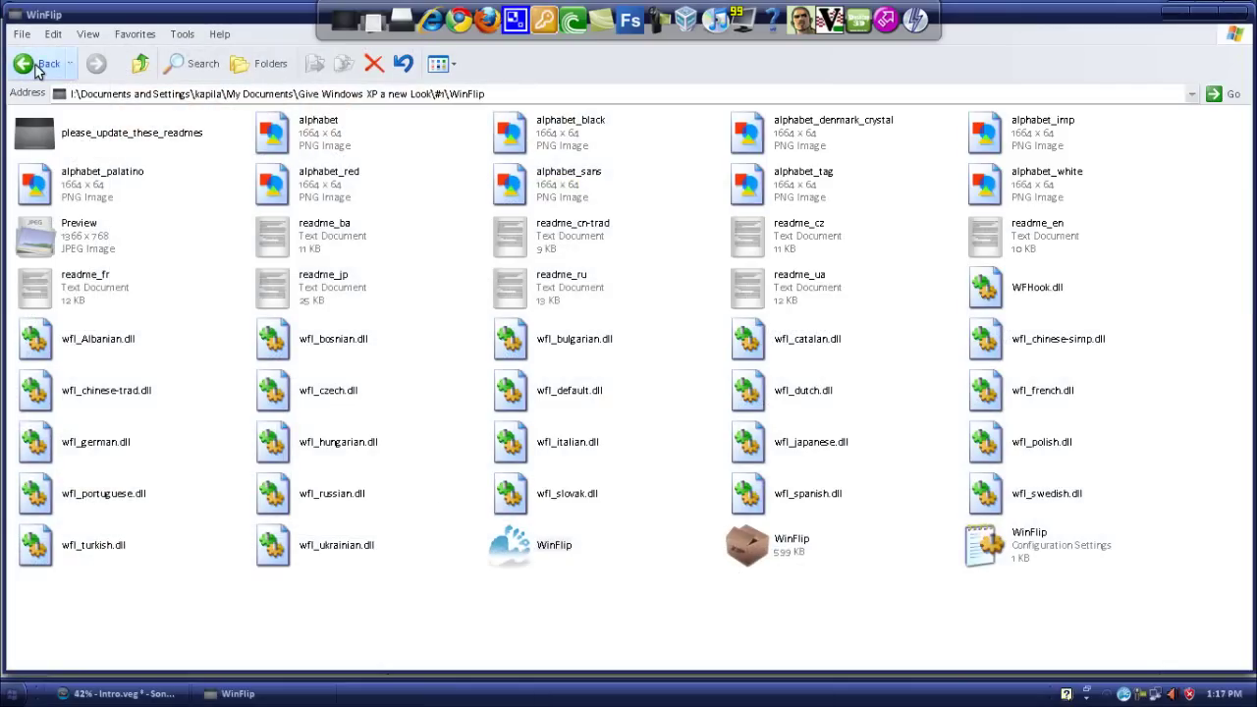
Step: Go back to #1, quit WinFlip from the tray, and open the Links text file
left_click(23, 63)
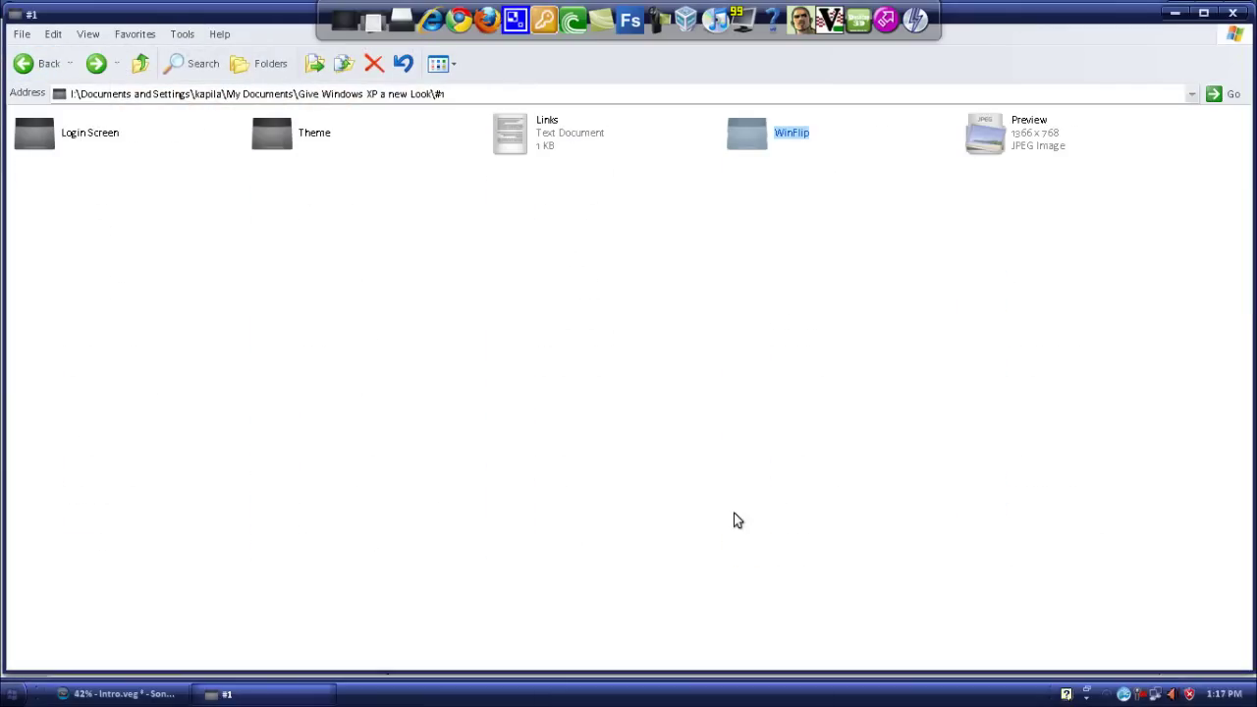
right_click(1121, 696)
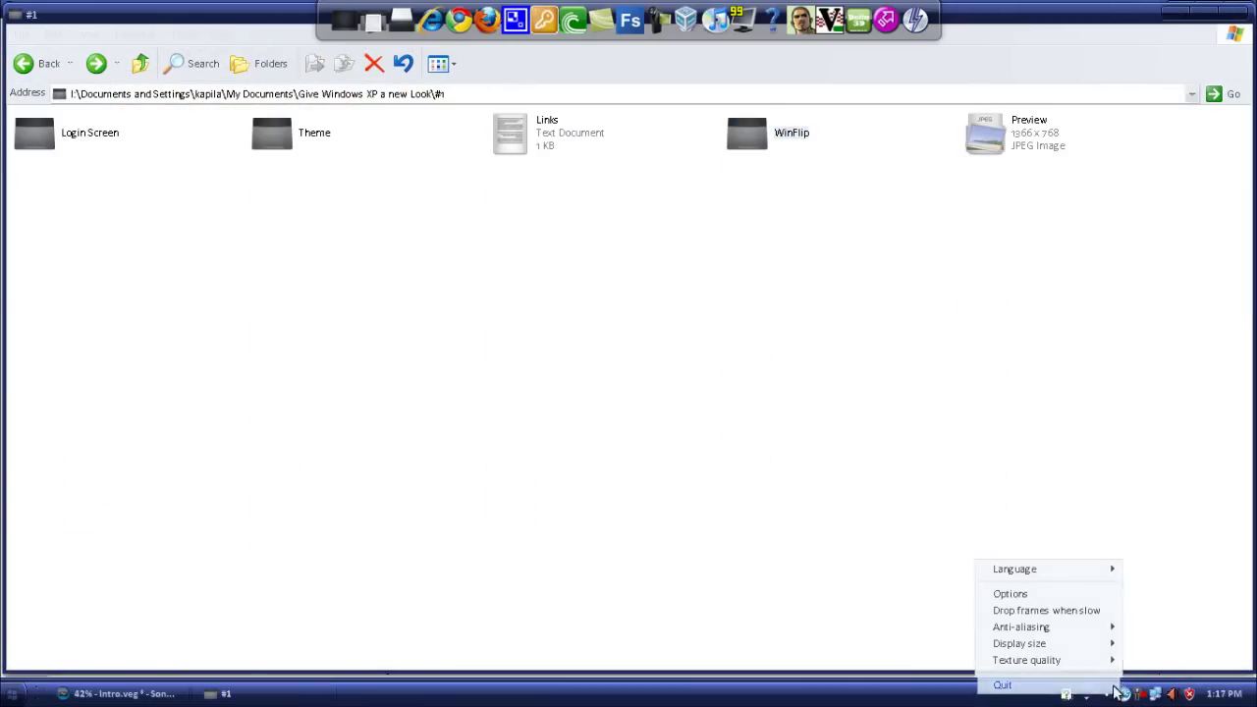
left_click(1031, 684)
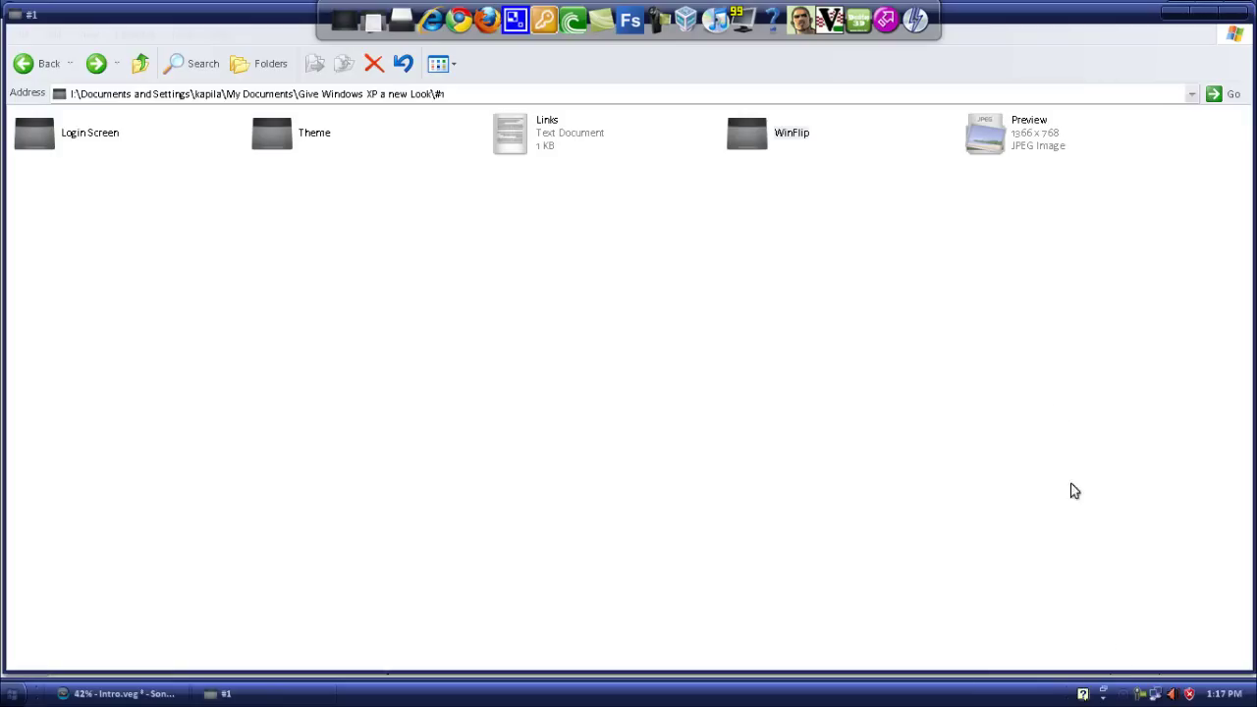
double_click(557, 129)
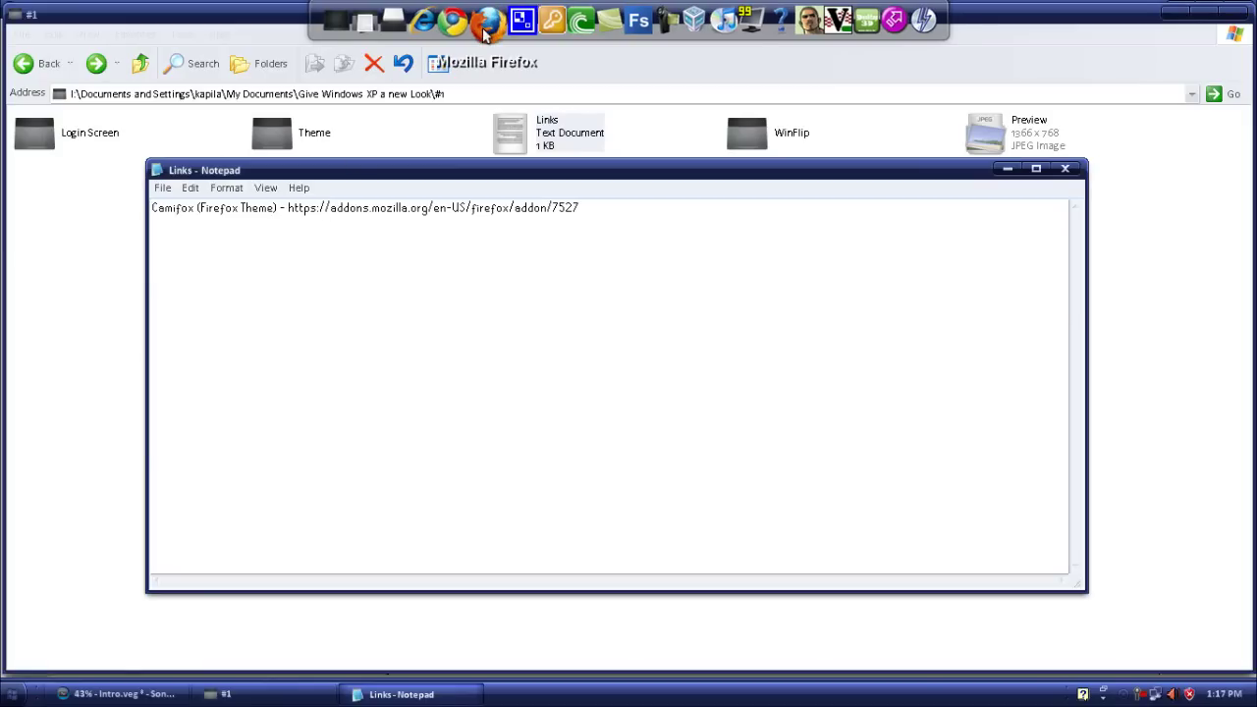
Step: Launch Firefox and minimize the #1 folder window
left_click(485, 32)
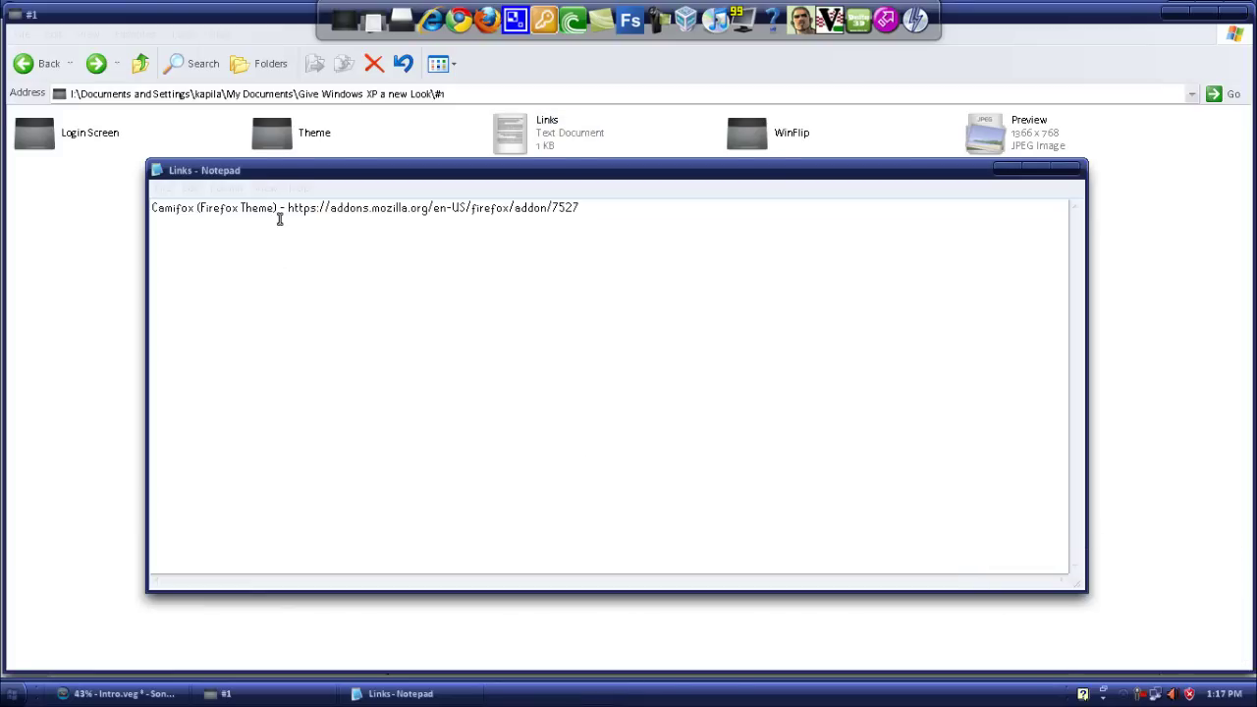
left_click(1172, 12)
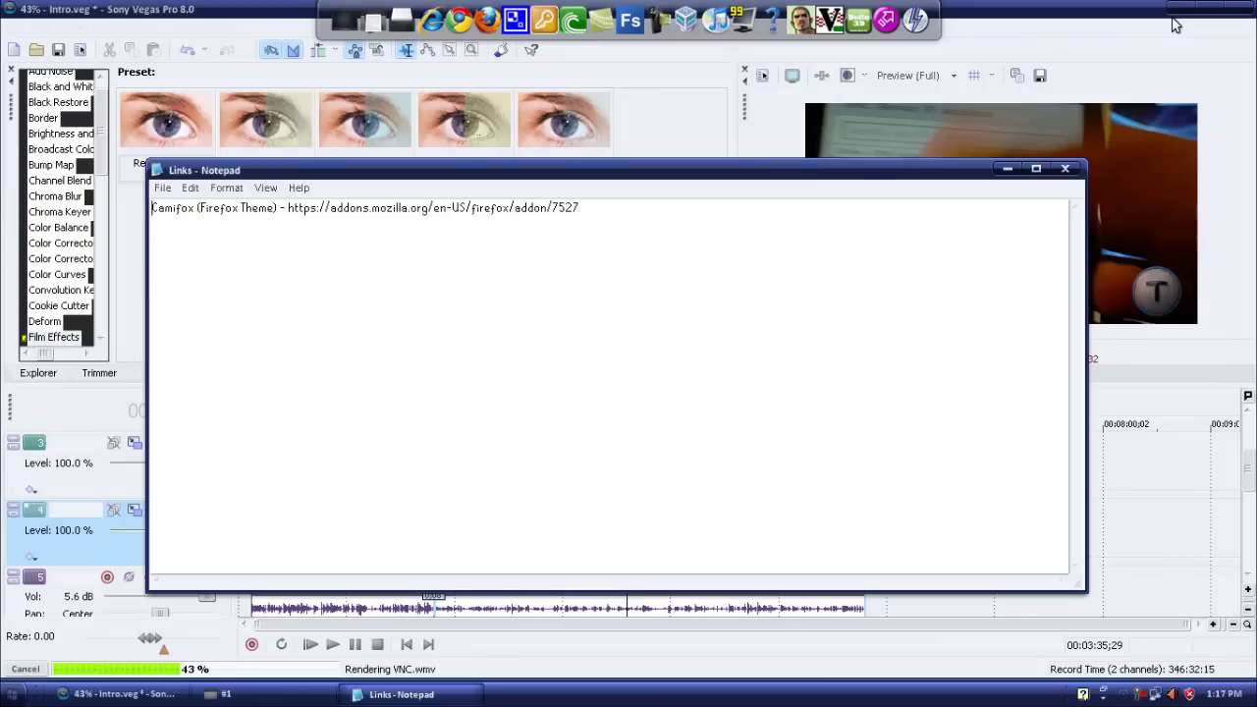
Step: Minimize the video editor and Links Notepad windows and decline making Firefox the default browser
left_click(1176, 9)
left_click(1007, 169)
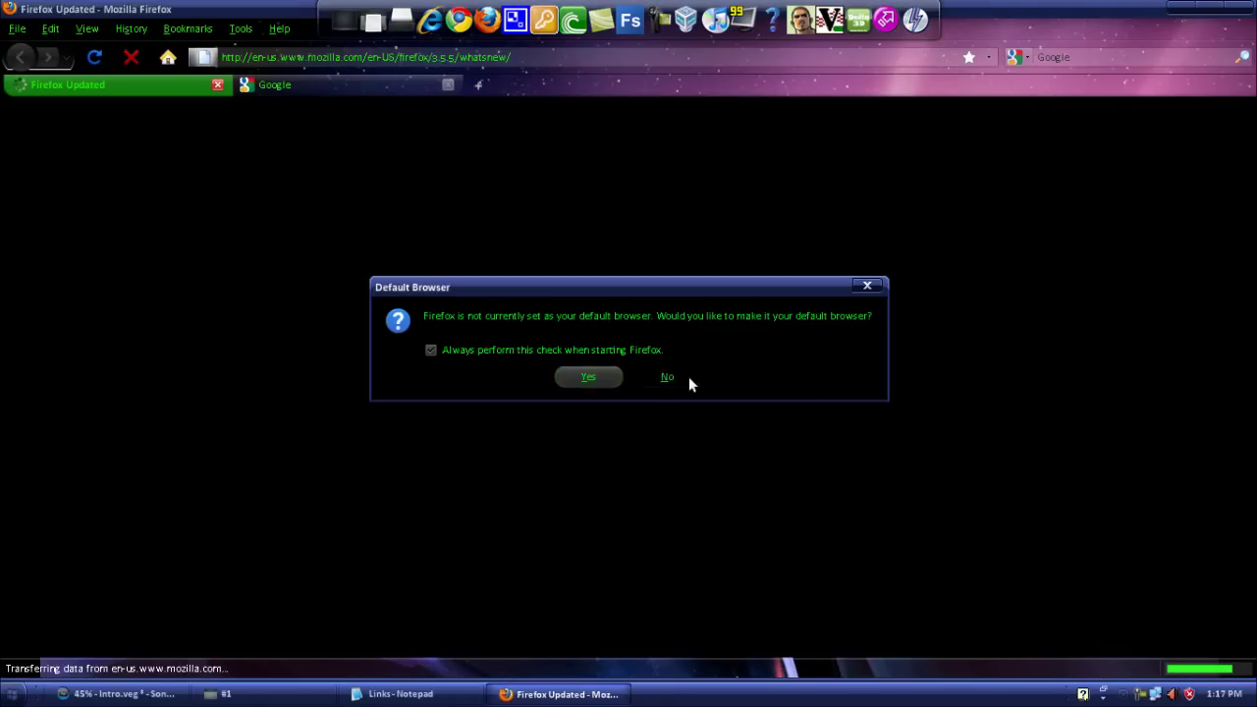
left_click(688, 379)
Step: Apply the Camifox theme in the Add-ons manager and request a Firefox restart
left_click(241, 28)
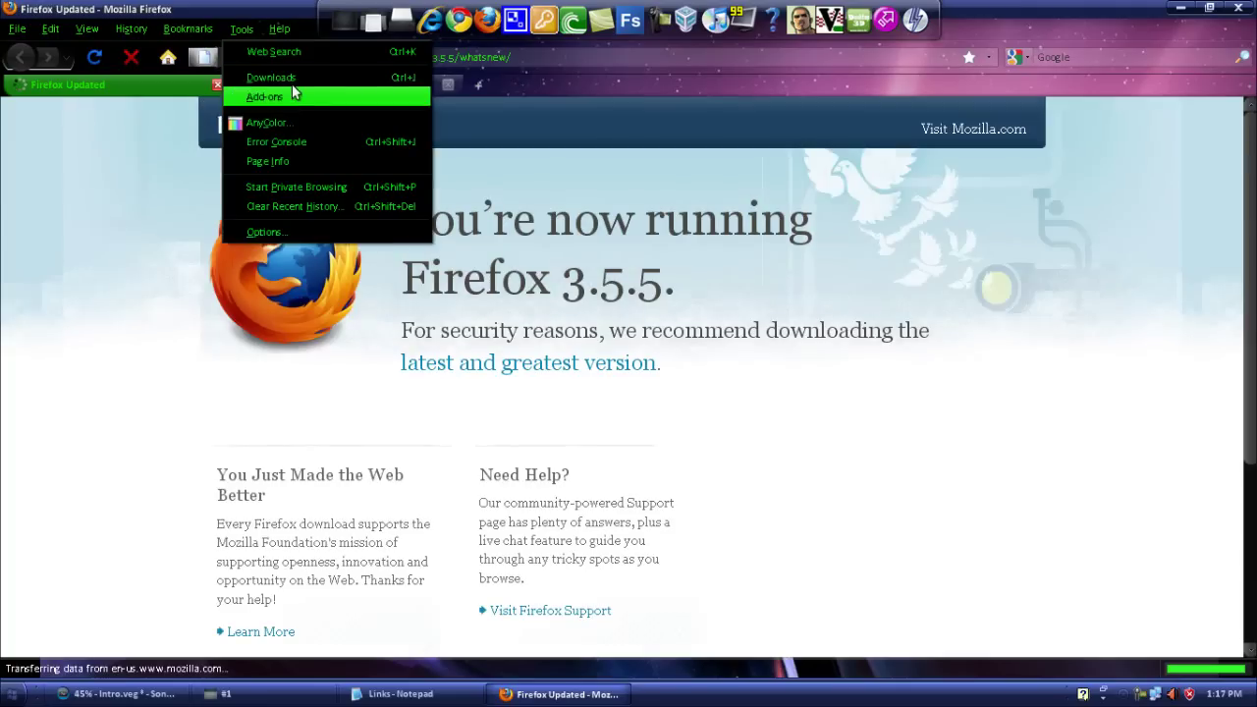
left_click(291, 97)
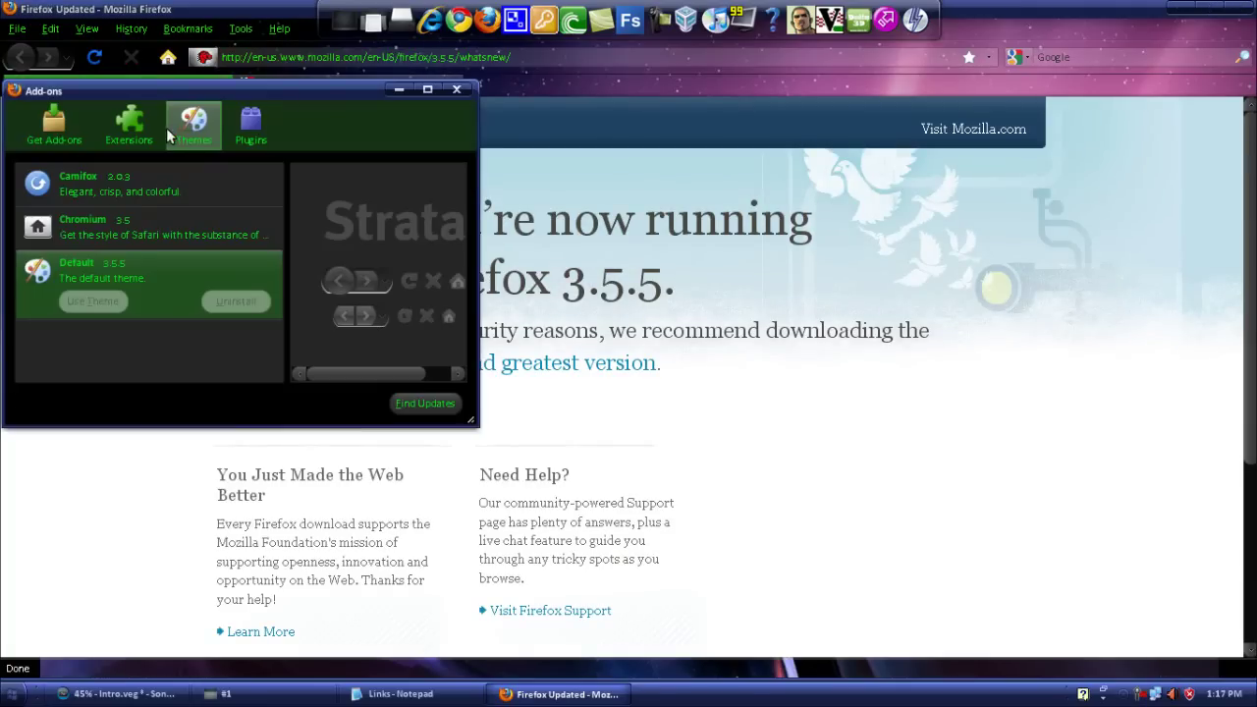
left_click(115, 179)
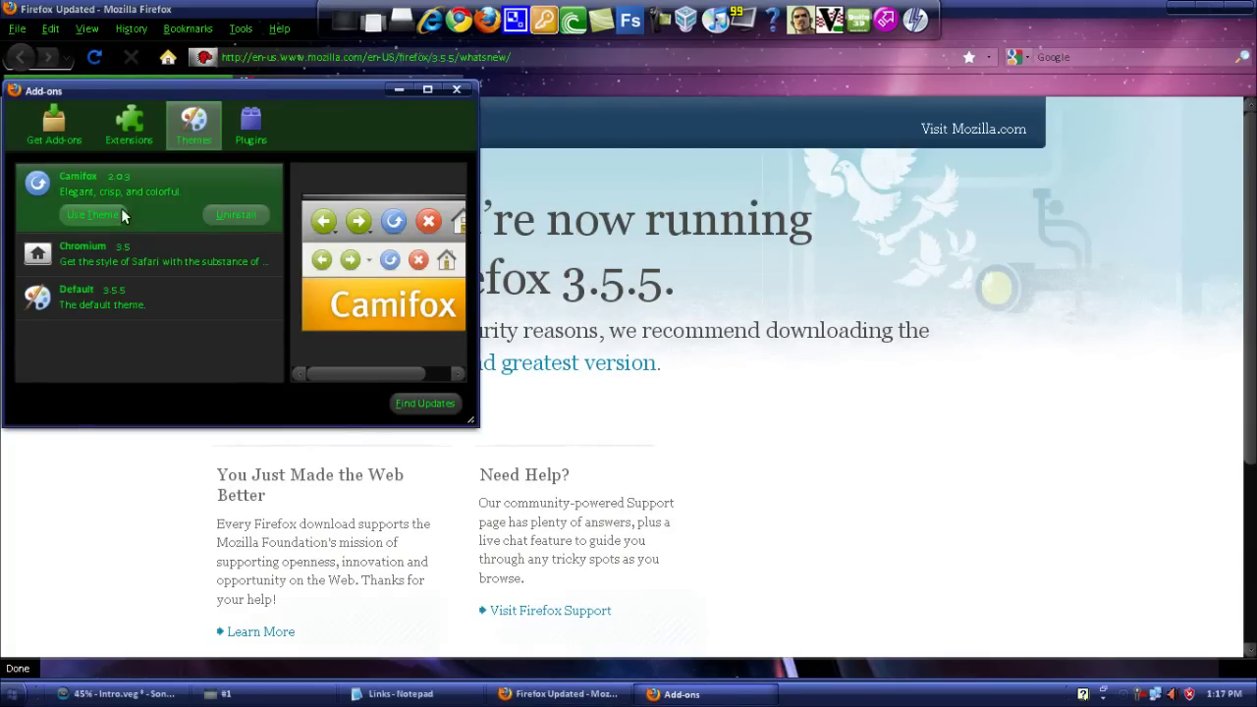
left_click(98, 214)
left_click(203, 304)
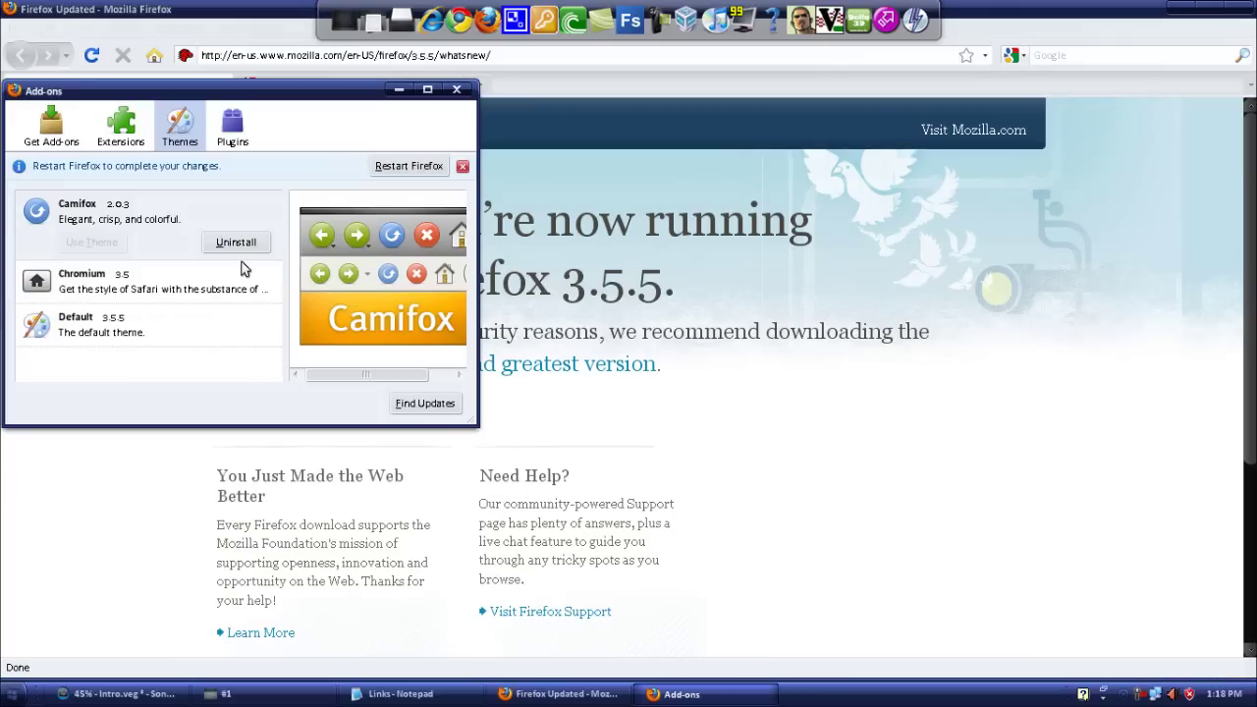
left_click(429, 169)
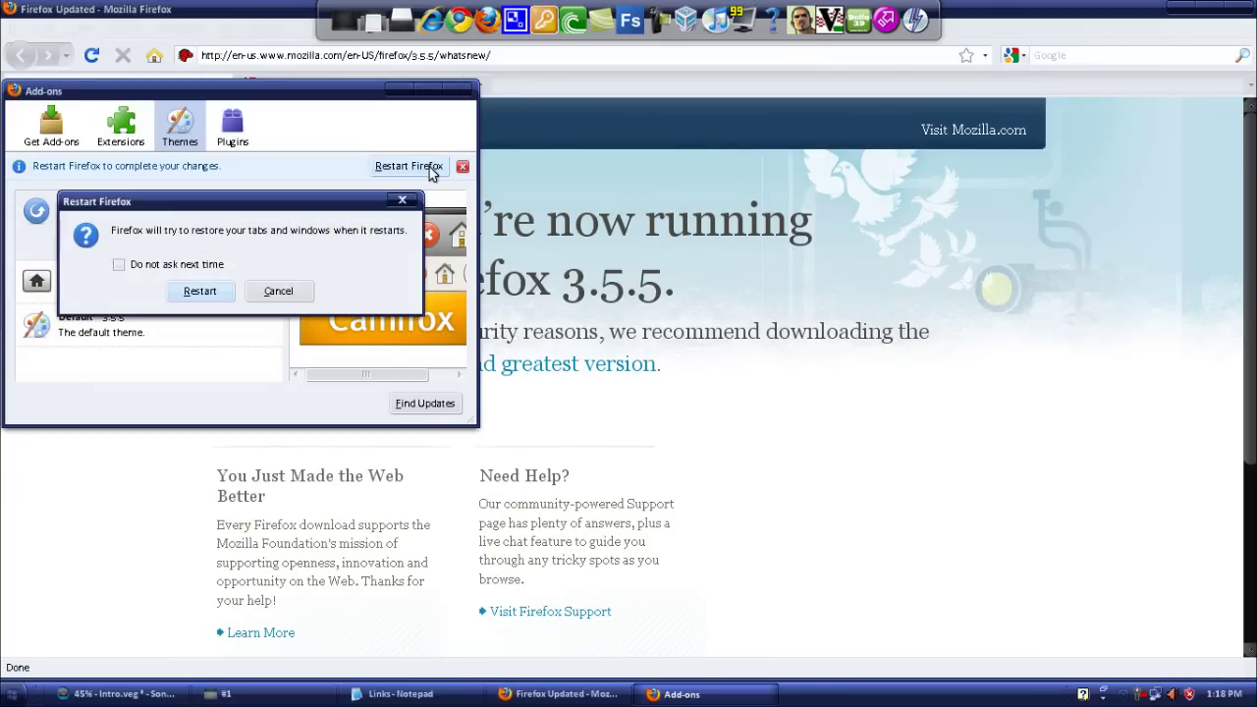
Step: Restart Firefox to view Camifox, decline the default-browser prompt, then quit without saving tabs
left_click(200, 292)
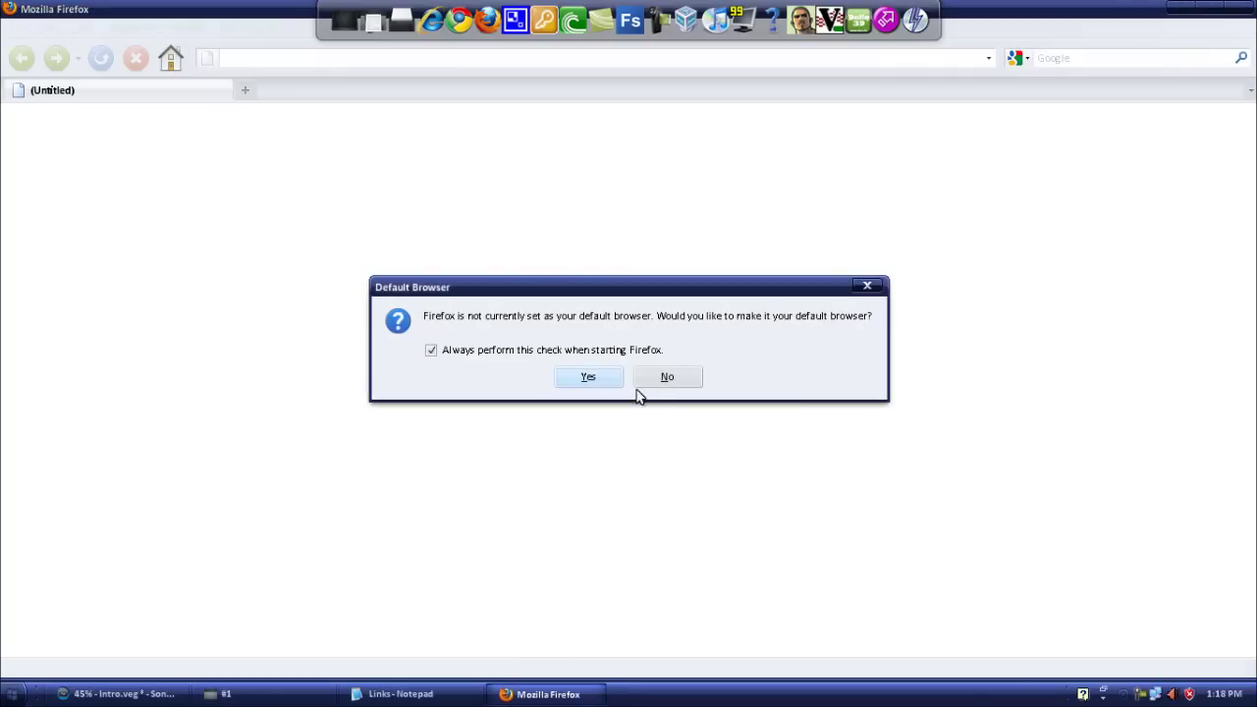
left_click(647, 380)
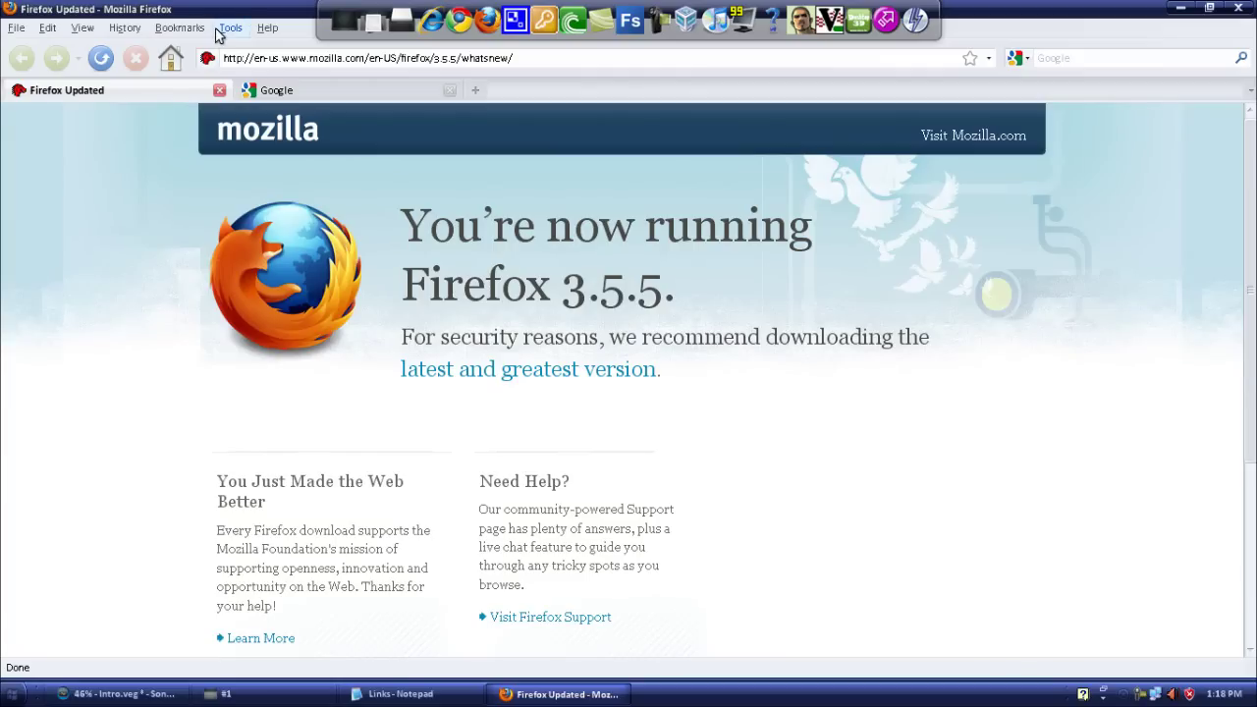
left_click(224, 36)
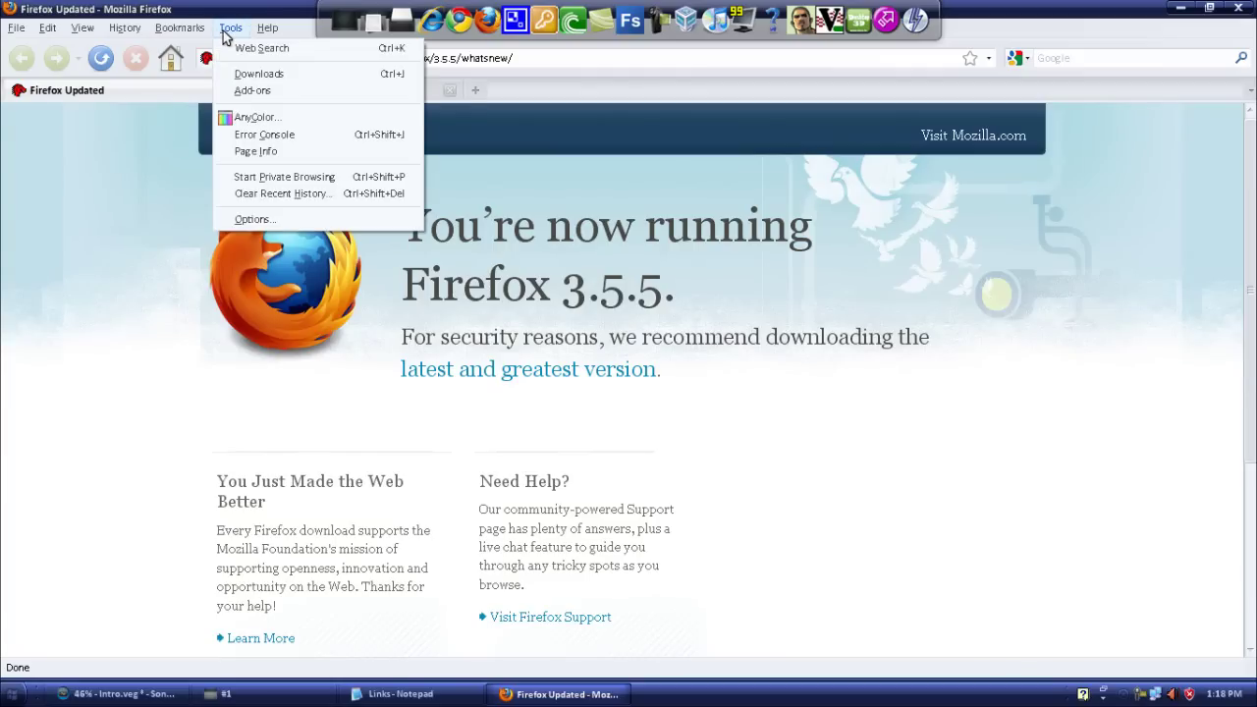
left_click(1238, 7)
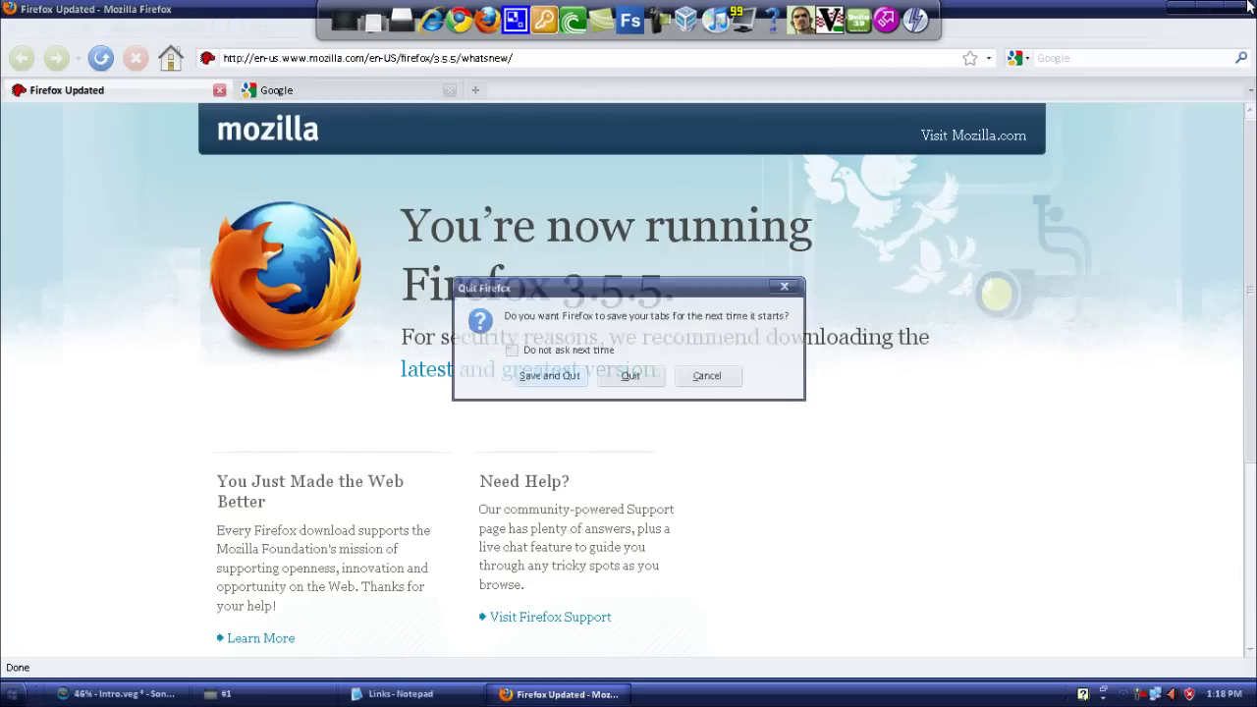
left_click(637, 382)
Step: Restore the 'Links - Notepad' window from the taskbar and close it
left_click(393, 693)
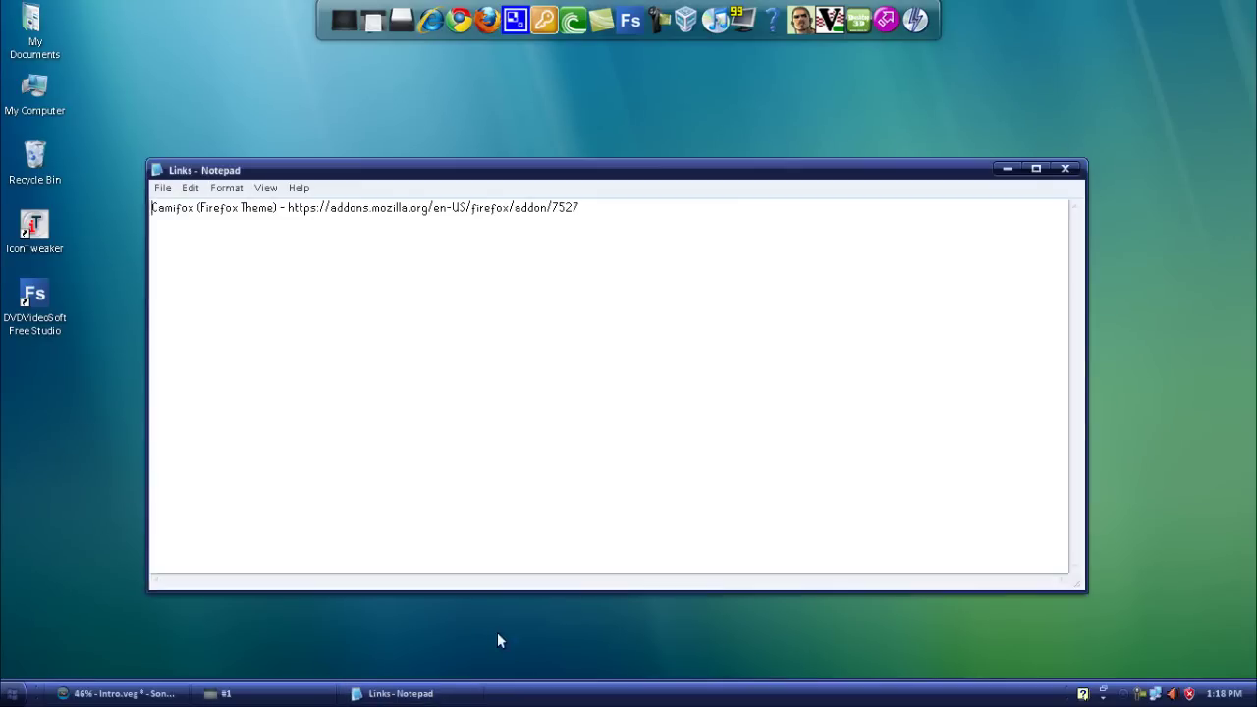
left_click(1071, 177)
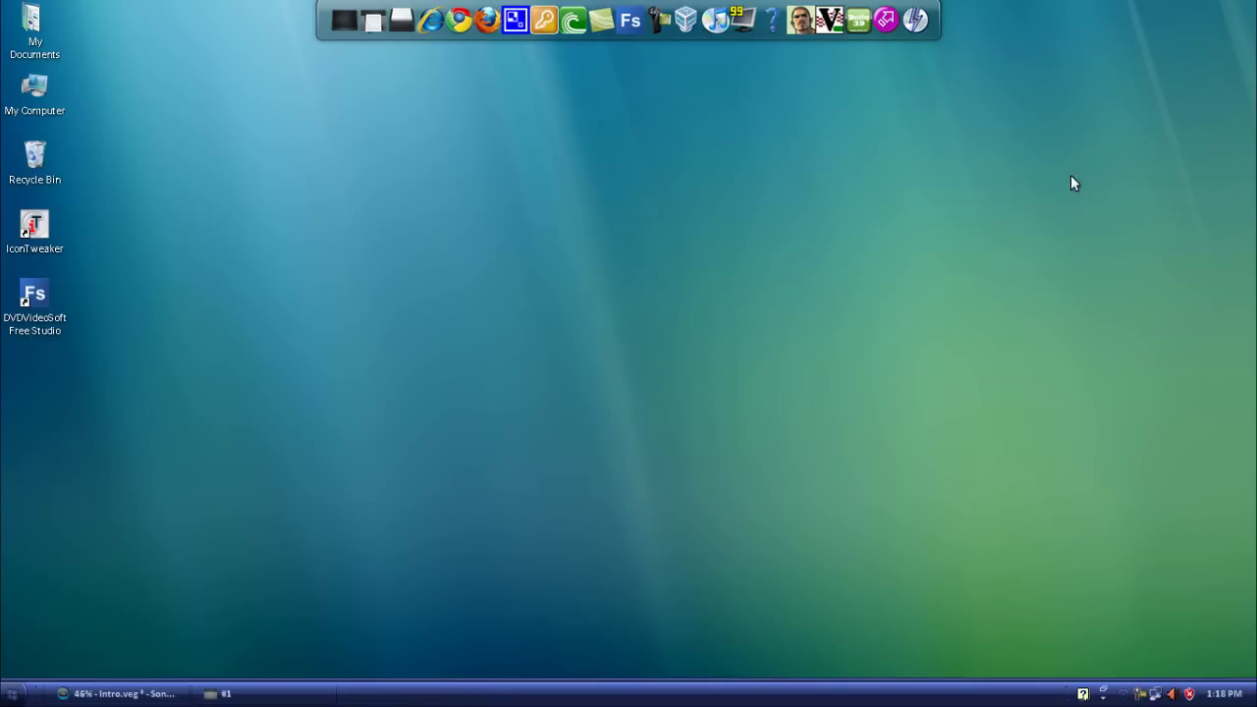